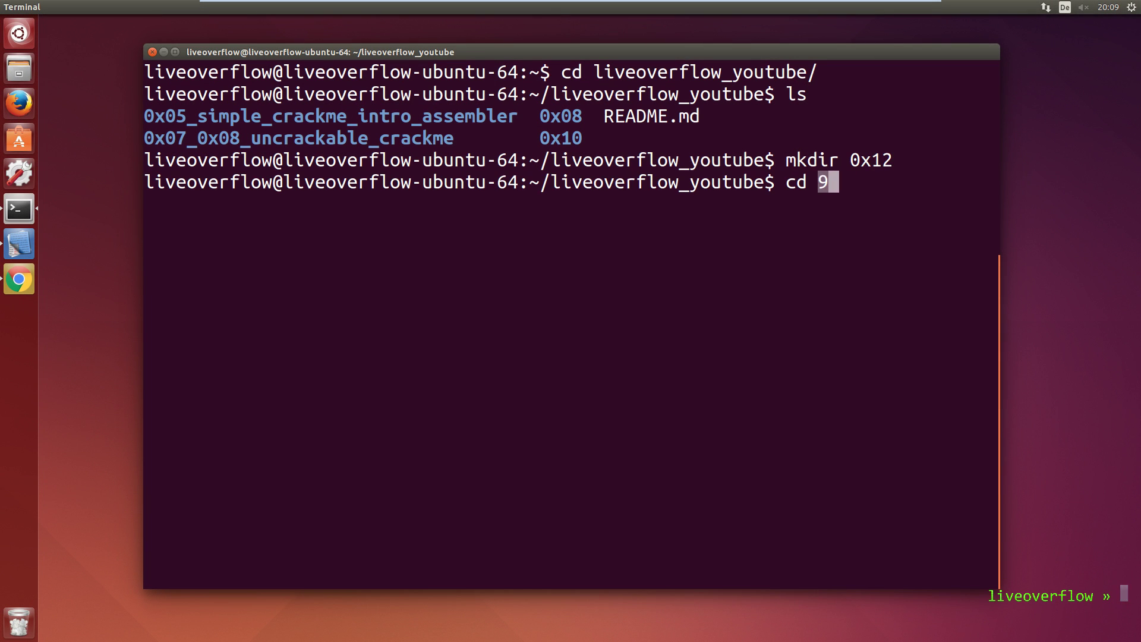
{"action": "type", "text": "12 vim test.c"}
Step: Write test.c in vim with two printf lines, exit(0) and return 1, and save it
{"action": "key", "text": "Return"}
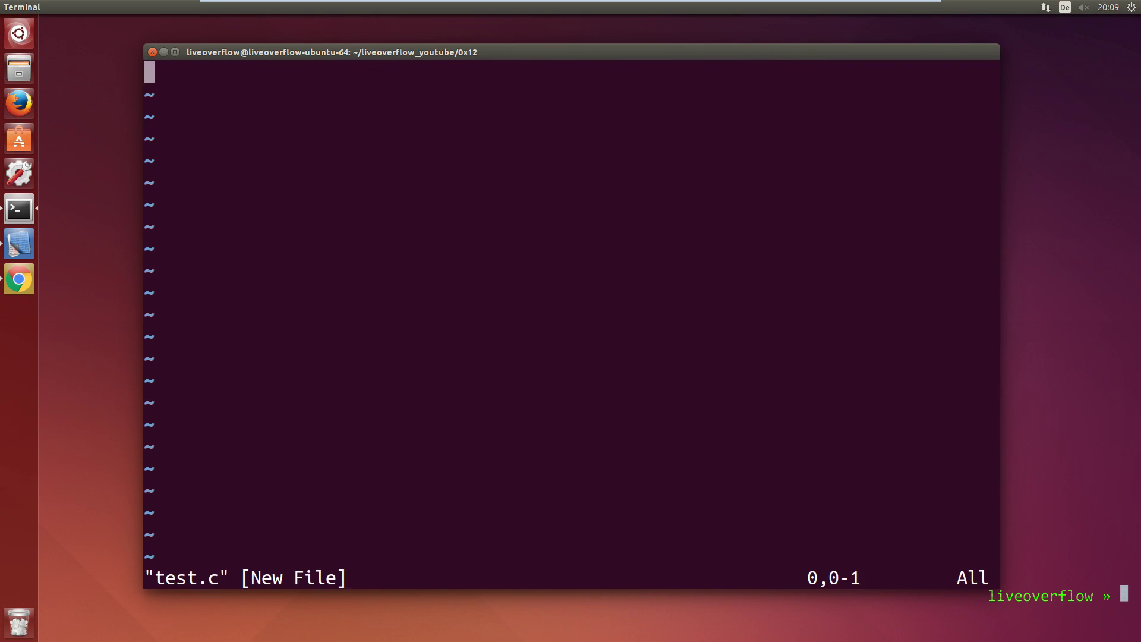
{"action": "type", "text": "iint main() {"}
{"action": "key", "text": "Return"}
{"action": "key", "text": "Return"}
{"action": "type", "text": "}"}
{"action": "key", "text": "Up"}
{"action": "key", "text": "Tab"}
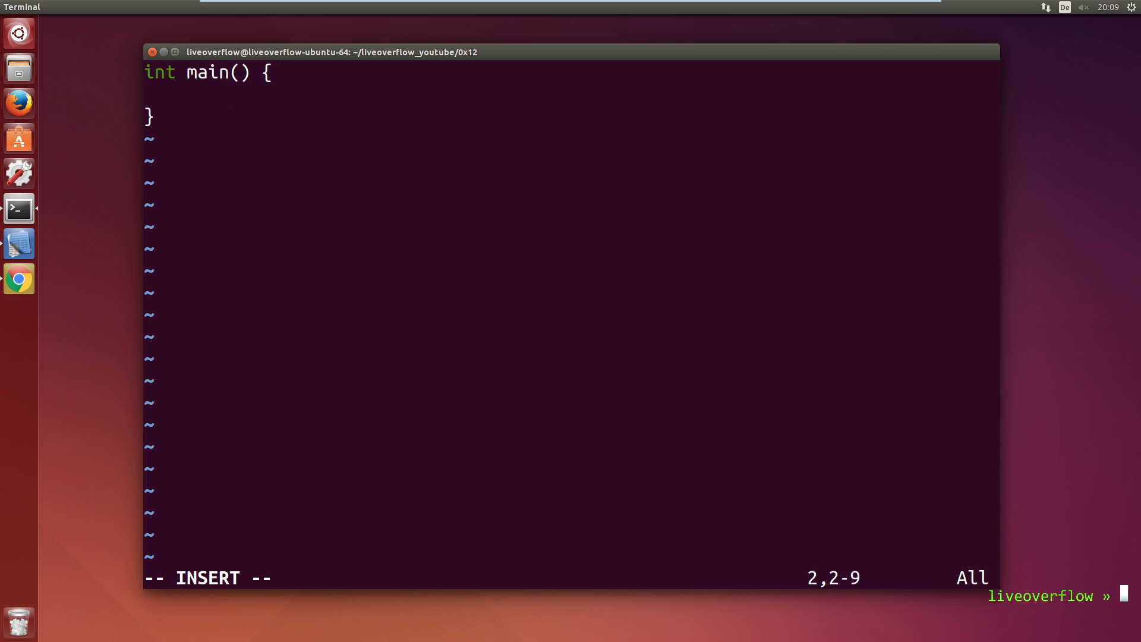
{"action": "type", "text": "printf(\""}
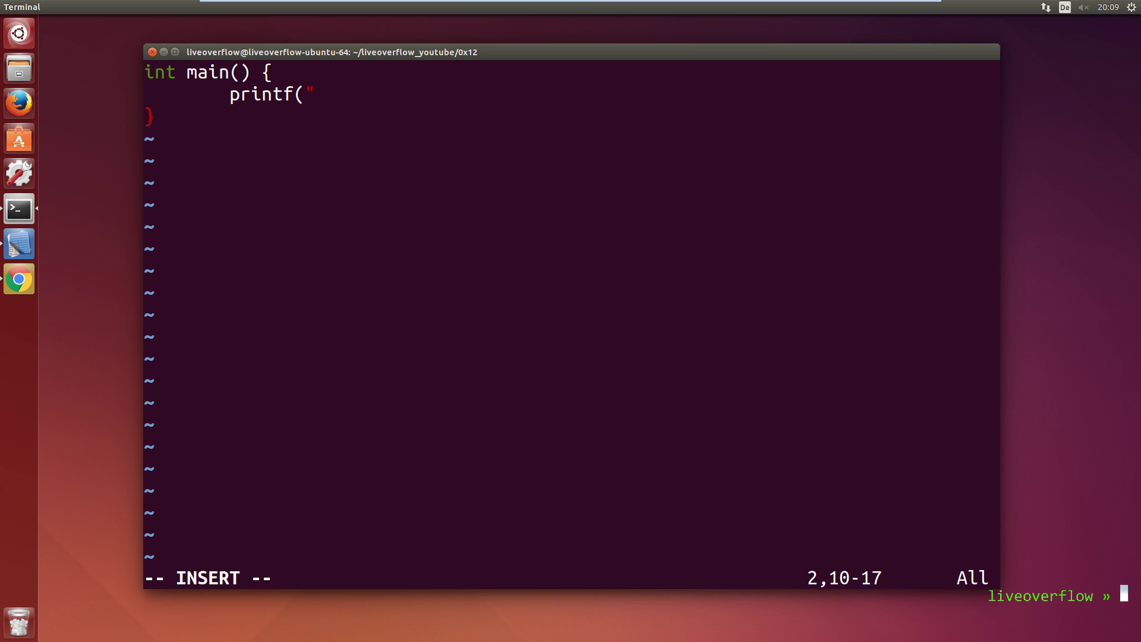
{"action": "type", "text": "Hello Worl"}
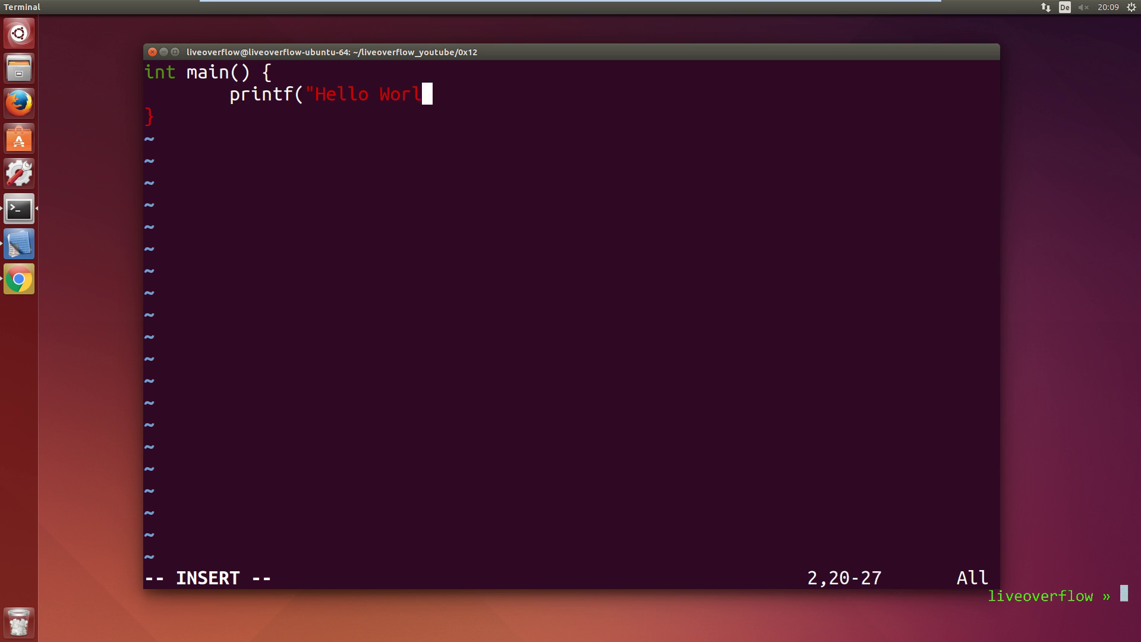
{"action": "type", "text": "d! \");"}
{"action": "key", "text": "Return"}
{"action": "type", "text": "printf(\"Th"}
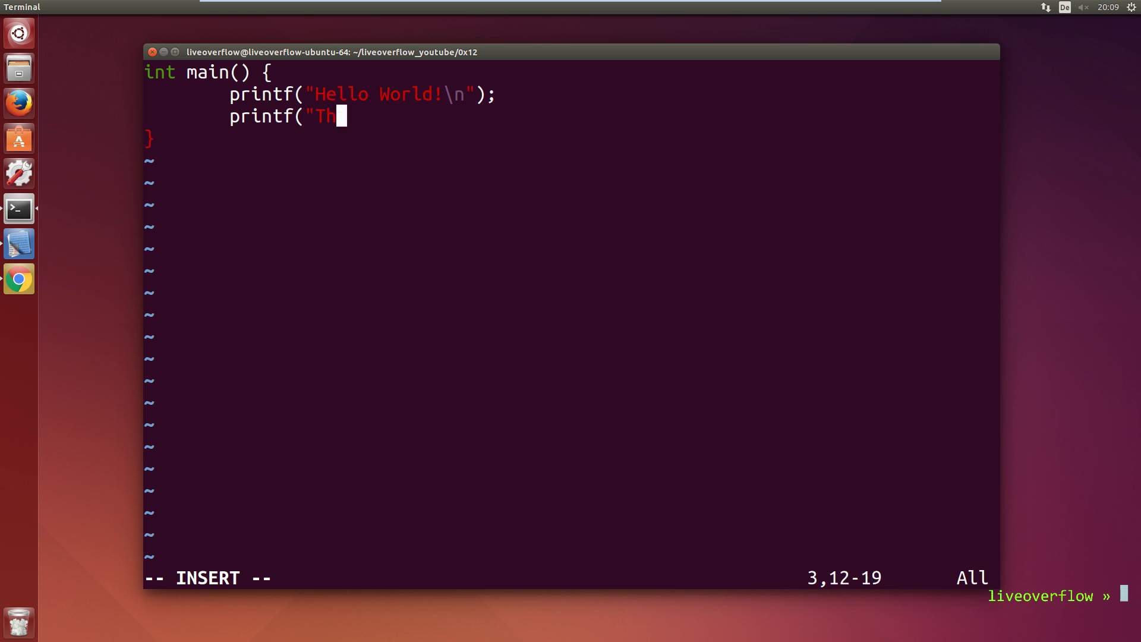
{"action": "type", "text": "is is LiveOverflow \");"}
{"action": "key", "text": "Return"}
{"action": "type", "text": "exit("}
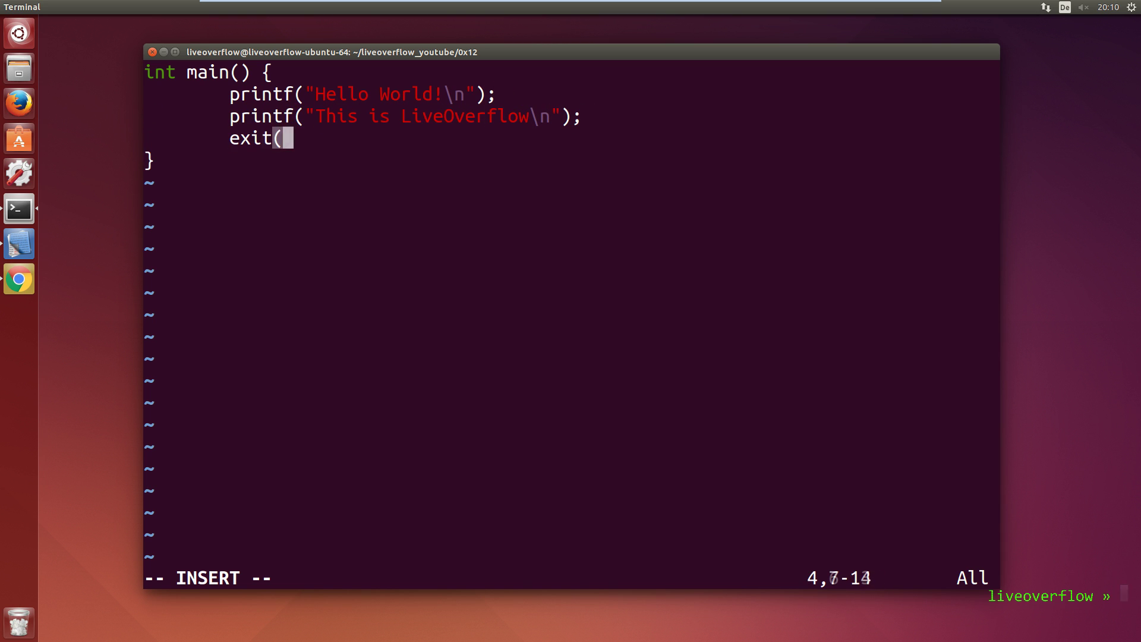
{"action": "type", "text": "0);"}
{"action": "key", "text": "Return"}
{"action": "type", "text": "return 1;"}
{"action": "key", "text": "Escape"}
{"action": "type", "text": ":wq"}
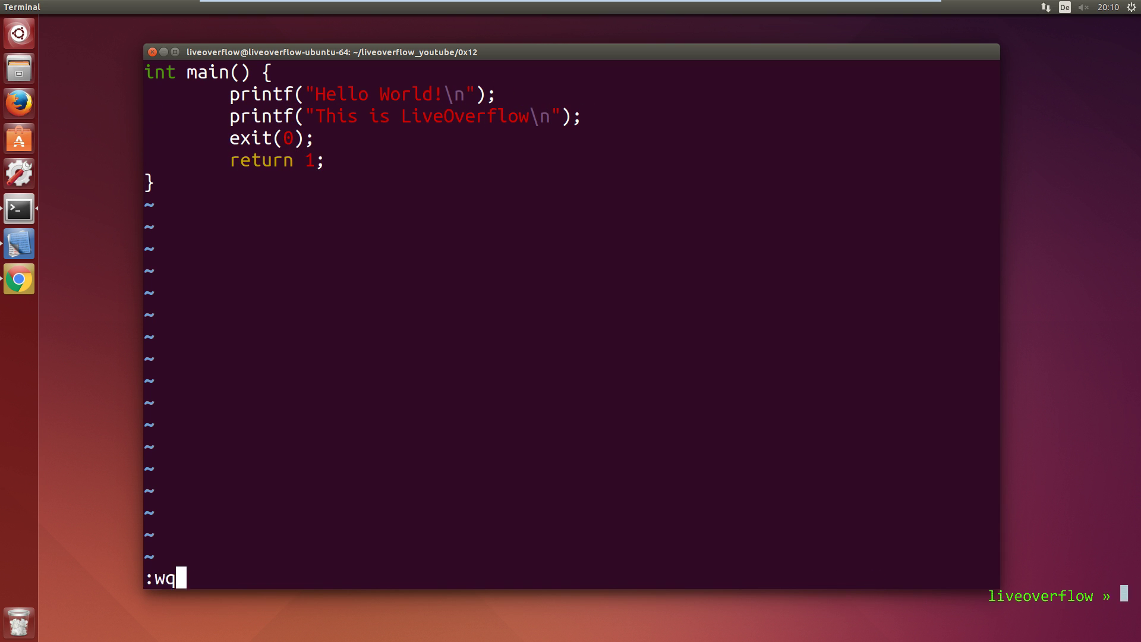
{"action": "key", "text": "Return"}
{"action": "type", "text": "gcc te"}
Step: Compile test.c into test, run it, and list its libraries with ldd, marking the libc path
{"action": "key", "text": "Tab"}
{"action": "type", "text": "-o test"}
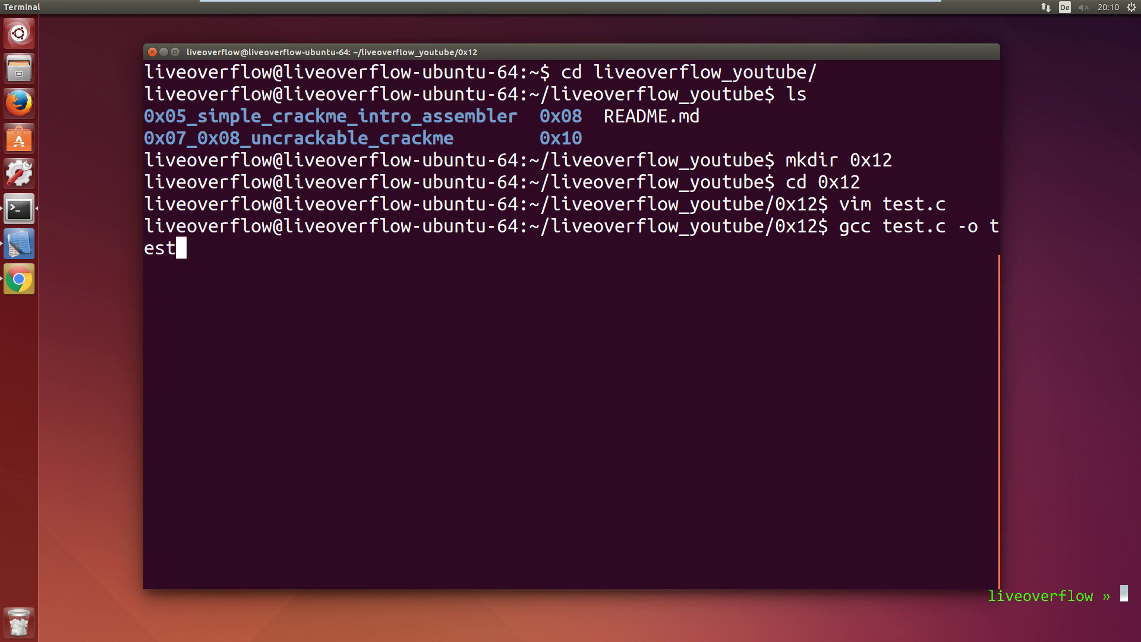
{"action": "key", "text": "Return"}
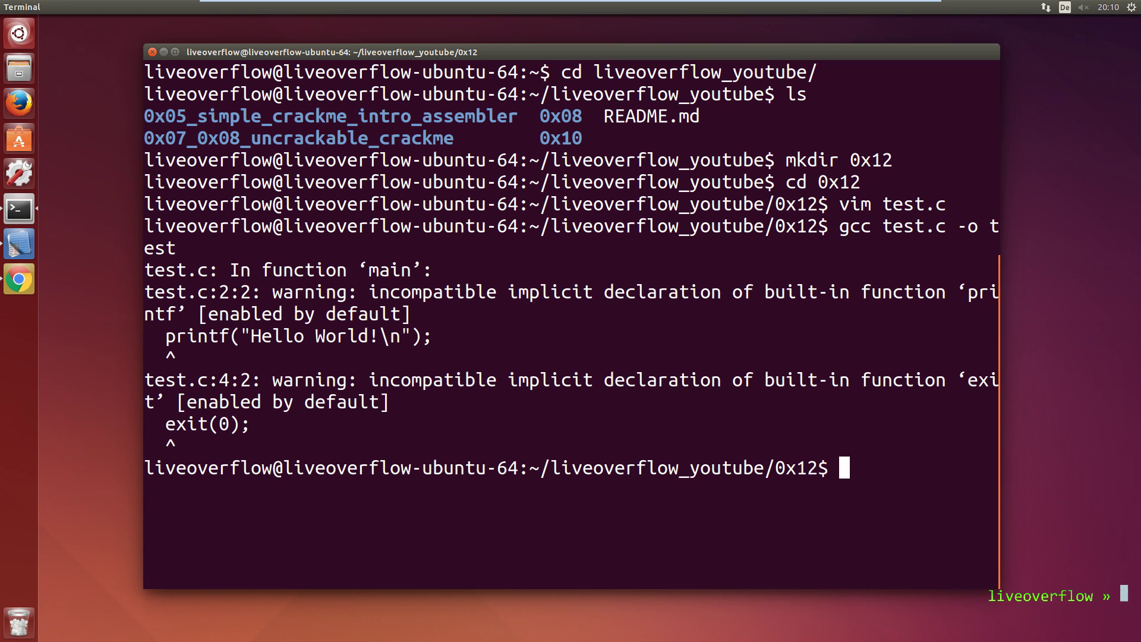
{"action": "type", "text": "./test"}
{"action": "key", "text": "Return"}
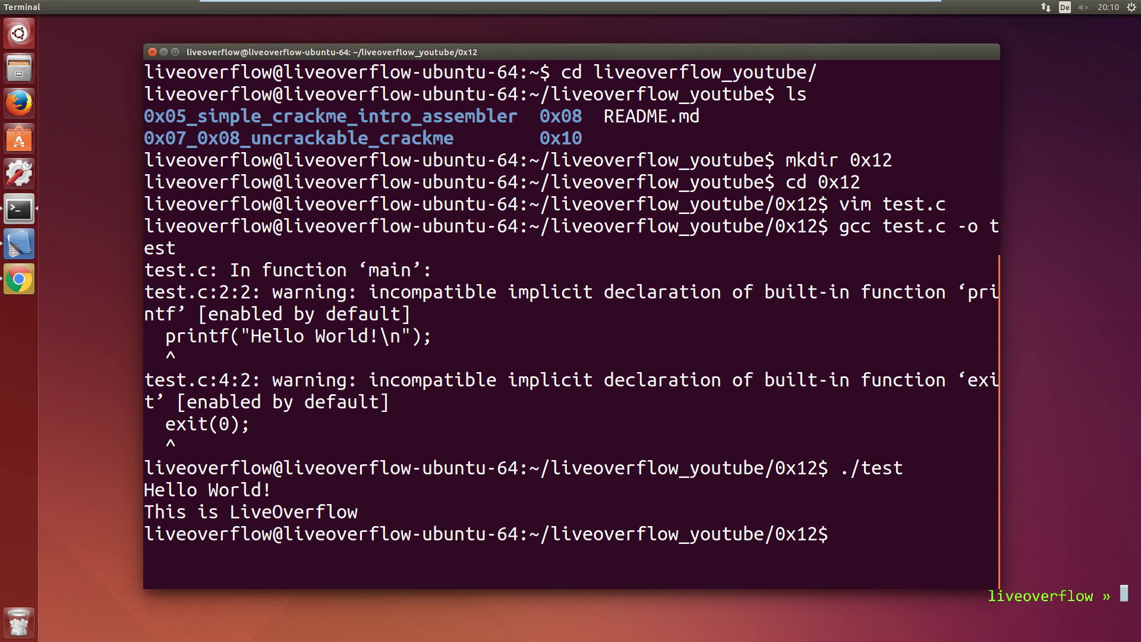
{"action": "type", "text": "l"}
{"action": "type", "text": "dd"}
{"action": "type", "text": " test"}
{"action": "key", "text": "Return"}
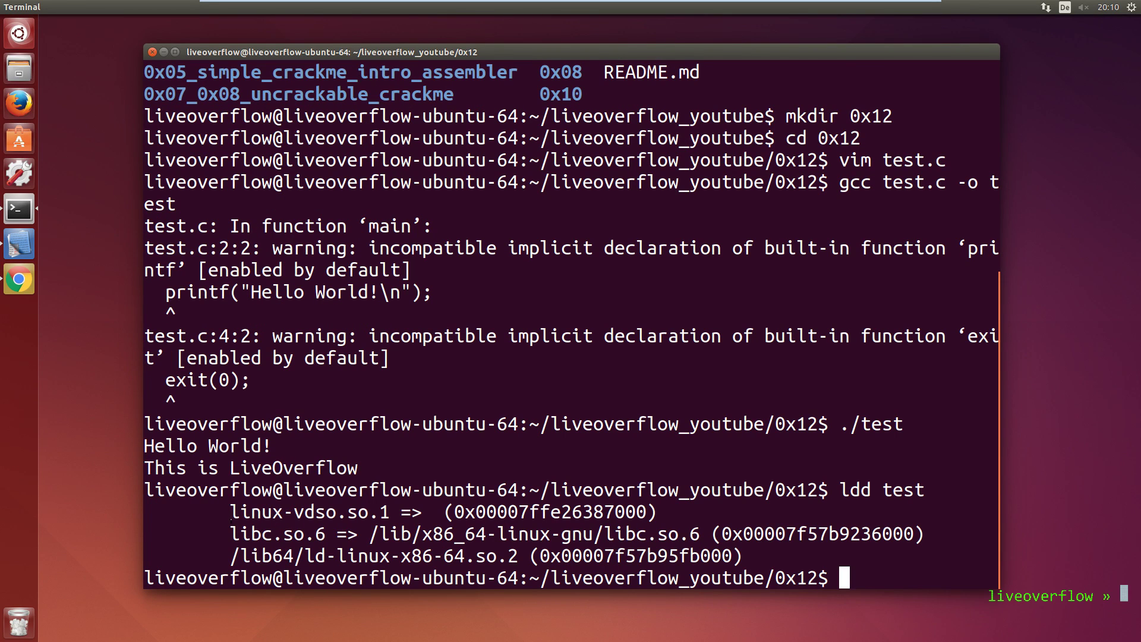
{"action": "left_click_drag", "start_coordinate": [231, 533], "coordinate": [272, 534]}
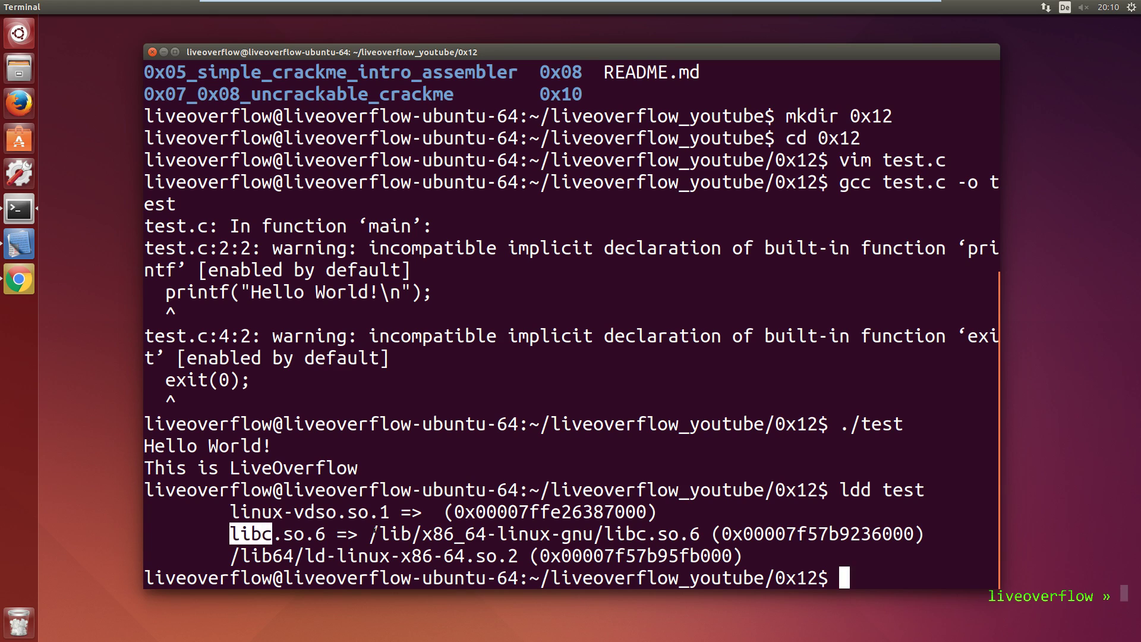
{"action": "mouse_move", "coordinate": [371, 534]}
{"action": "left_mouse_down"}
{"action": "mouse_move", "coordinate": [658, 533]}
{"action": "mouse_move", "coordinate": [647, 534]}
{"action": "left_mouse_up"}
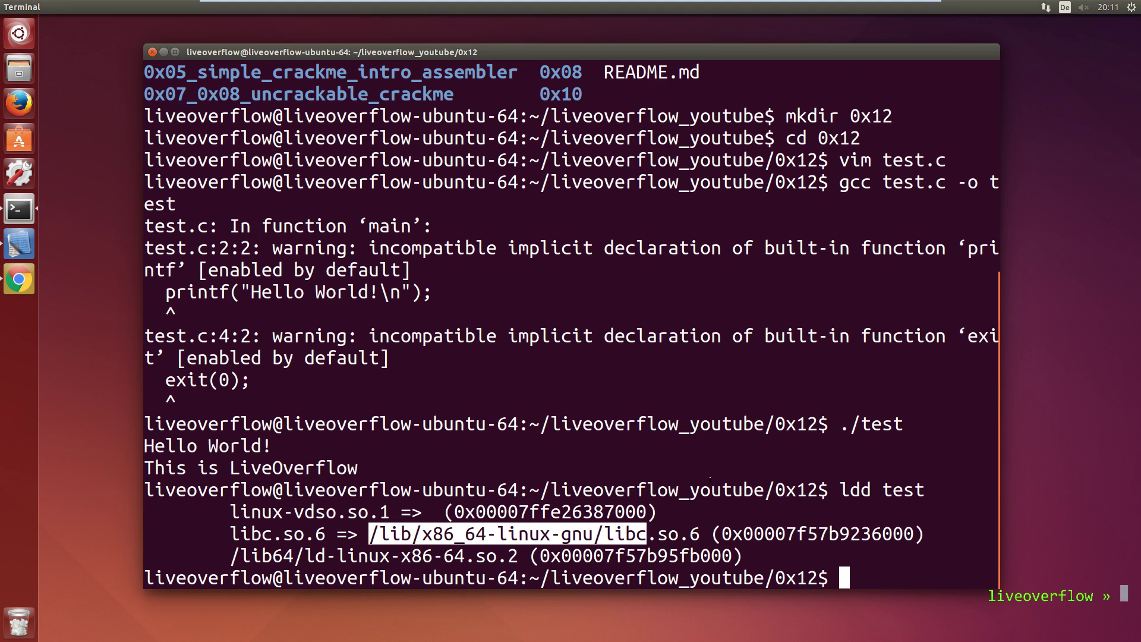
Step: Re-run ldd test five more times to compare libc's changing base address
{"action": "key", "text": "Up"}
{"action": "key", "text": "Return"}
{"action": "key", "text": "Up"}
{"action": "key", "text": "Return"}
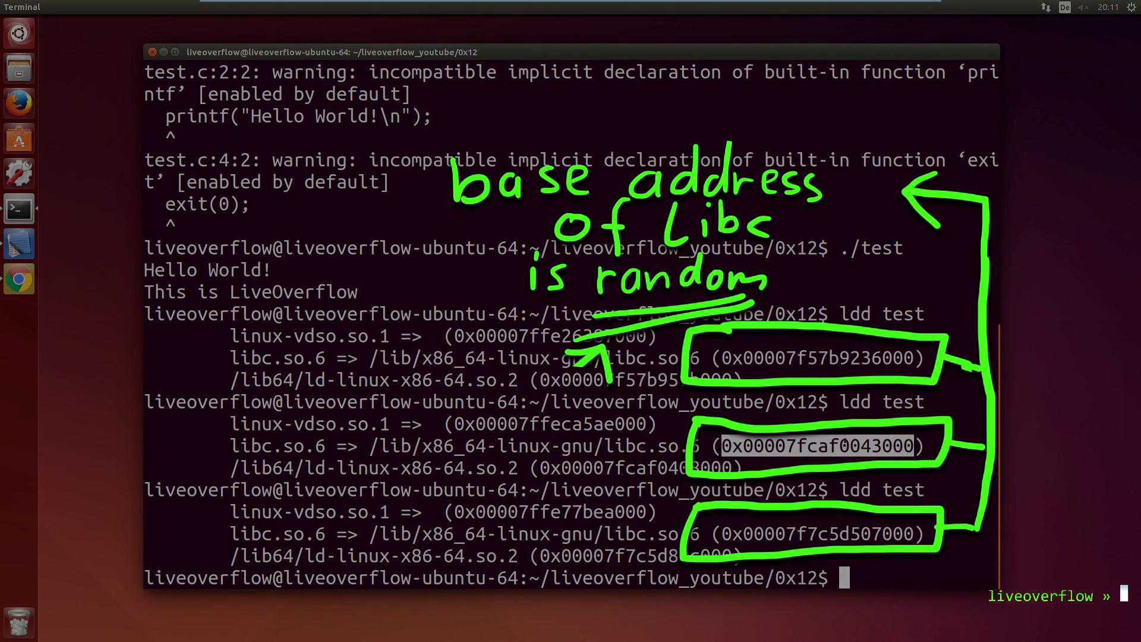
{"action": "key", "text": "Up"}
{"action": "key", "text": "Return"}
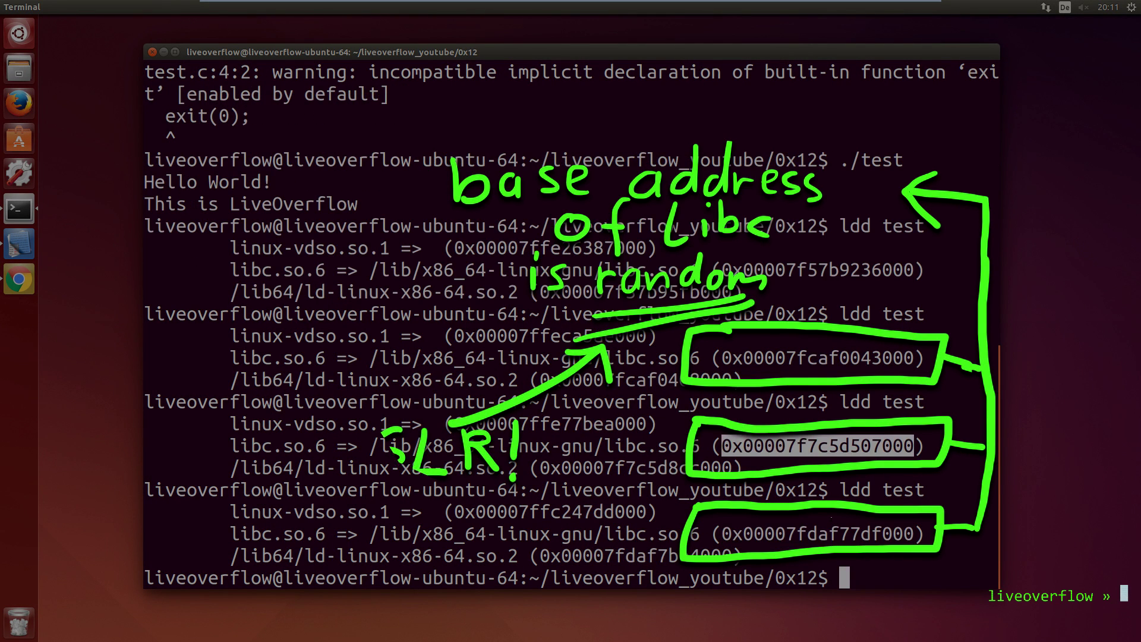
{"action": "key", "text": "Up"}
{"action": "key", "text": "Return"}
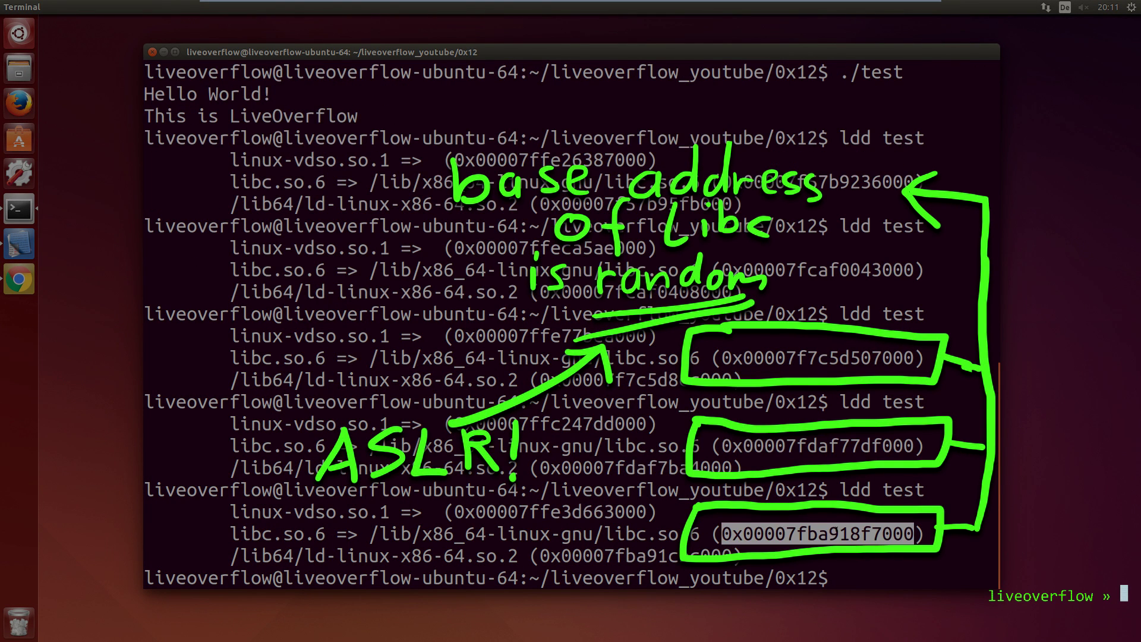
{"action": "key", "text": "Up"}
{"action": "key", "text": "Return"}
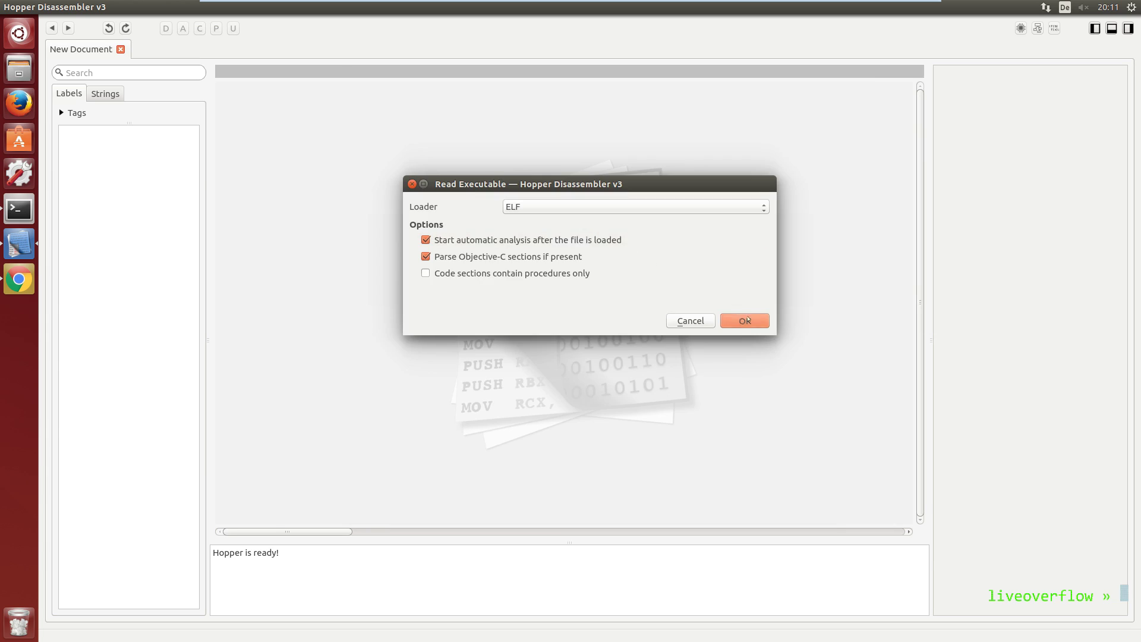
Step: Load test in Hopper, jump to main, and show its pseudo code with two puts calls and exit(0)
{"action": "left_click", "coordinate": [746, 321]}
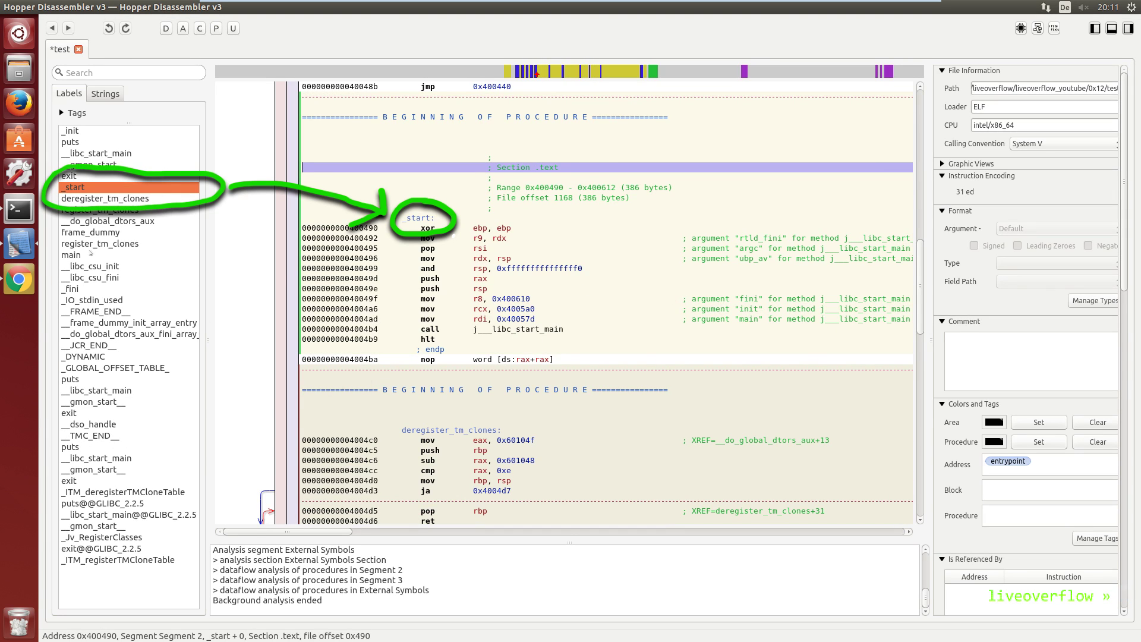
{"action": "left_click", "coordinate": [79, 256]}
{"action": "key", "text": "alt+Return"}
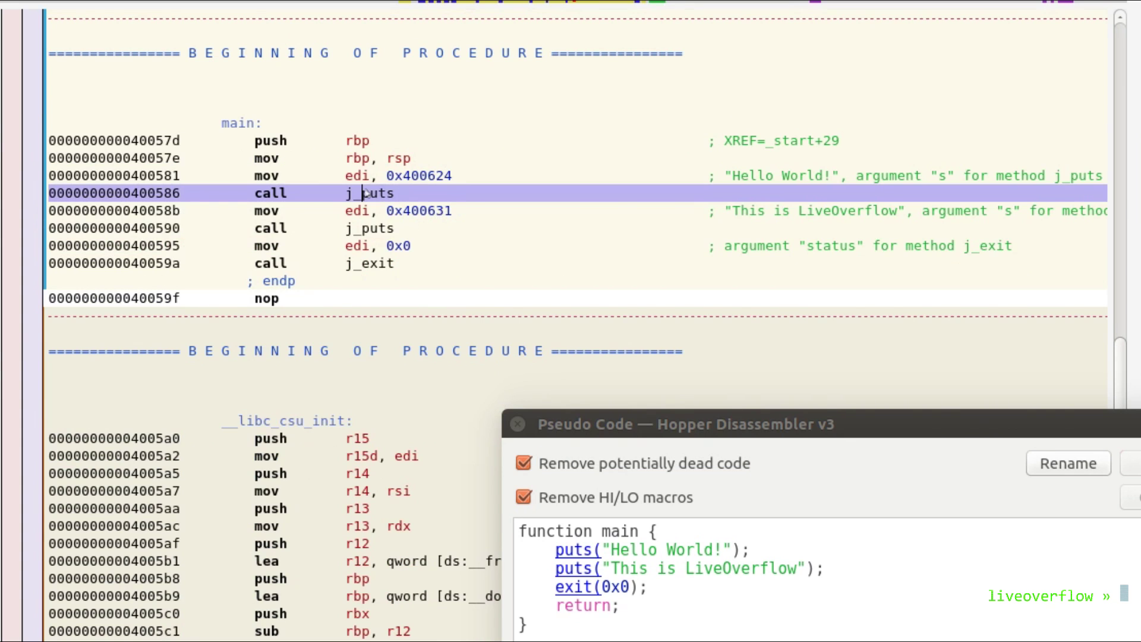
Step: Follow main's puts call into the j_puts .plt stub, then through its jmp to puts@GOT
{"action": "double_click", "coordinate": [370, 194]}
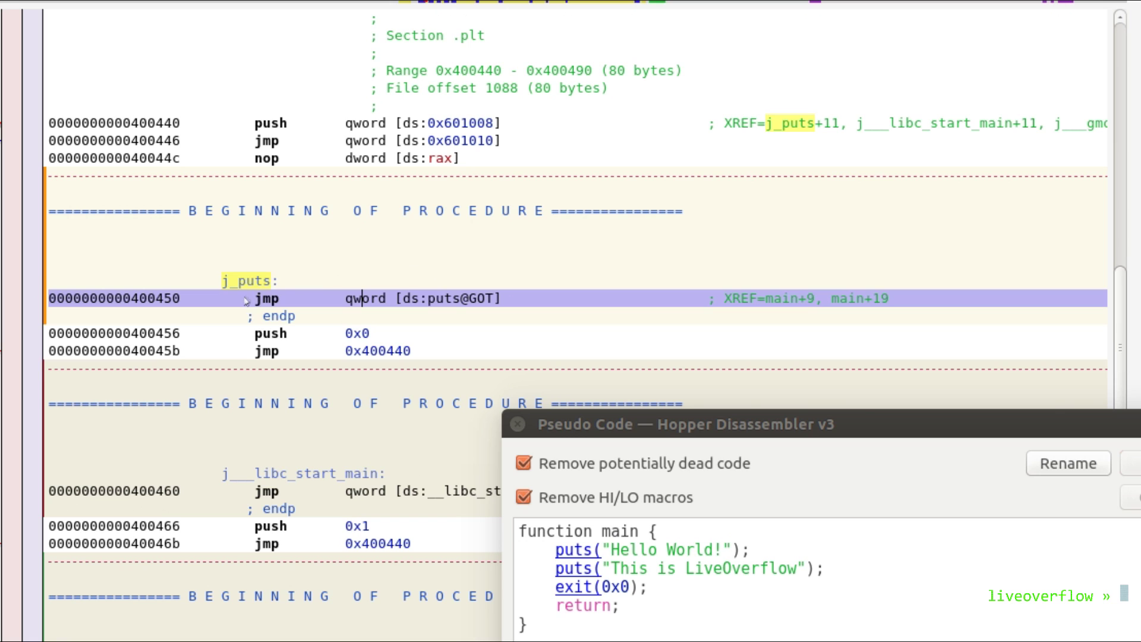
{"action": "left_click_drag", "start_coordinate": [254, 299], "coordinate": [502, 301]}
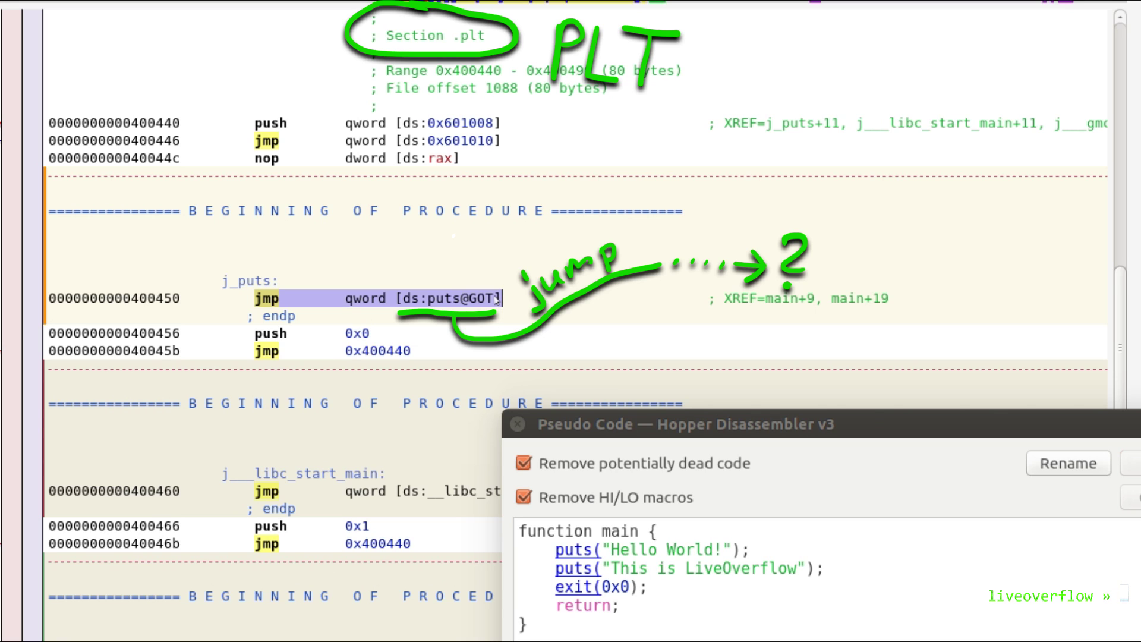
{"action": "double_click", "coordinate": [447, 299]}
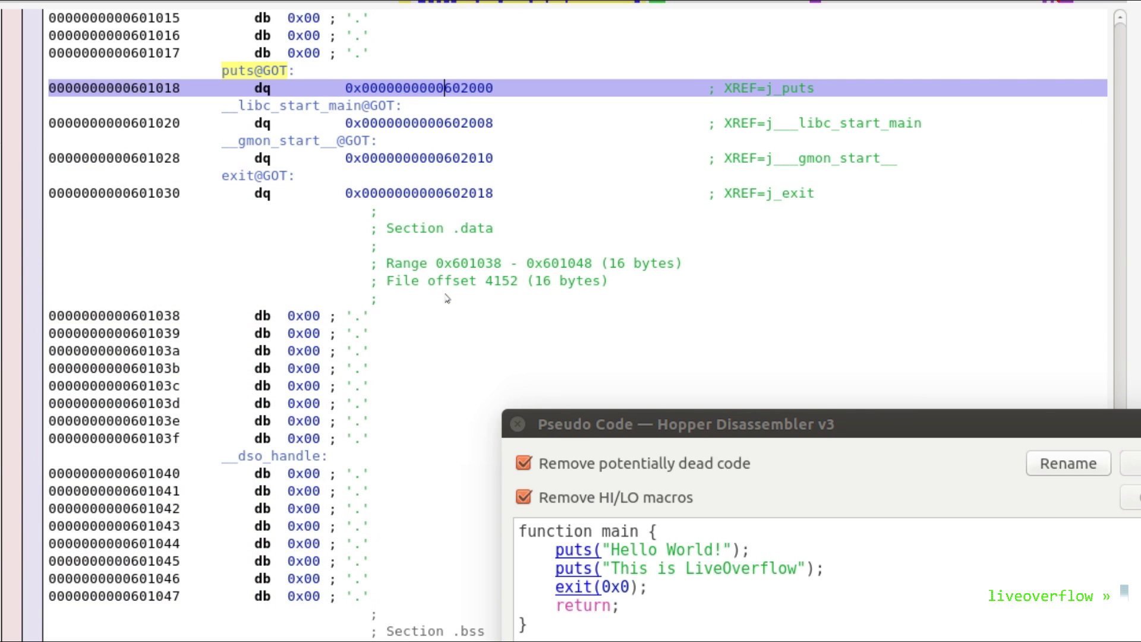
{"action": "scroll", "coordinate": [447, 298], "scroll_direction": "up", "scroll_amount": 3}
{"action": "scroll", "coordinate": [447, 298], "scroll_direction": "up", "scroll_amount": 4}
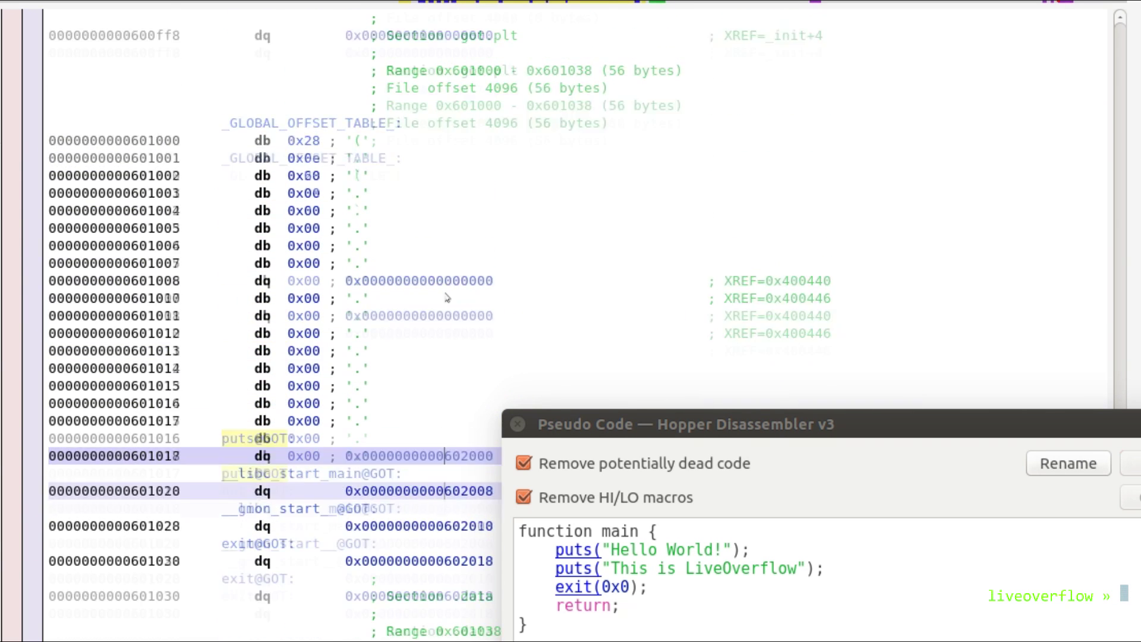
{"action": "scroll", "coordinate": [447, 299], "scroll_direction": "up", "scroll_amount": 2}
Step: Mark the _GLOBAL_OFFSET_TABLE_ label and the Section .got.plt comment
{"action": "left_click_drag", "start_coordinate": [616, 188], "coordinate": [793, 242]}
{"action": "left_click_drag", "start_coordinate": [861, 227], "coordinate": [928, 259]}
{"action": "left_click_drag", "start_coordinate": [692, 295], "coordinate": [976, 352]}
{"action": "left_click", "coordinate": [394, 194]}
{"action": "left_click_drag", "start_coordinate": [385, 106], "coordinate": [519, 106]}
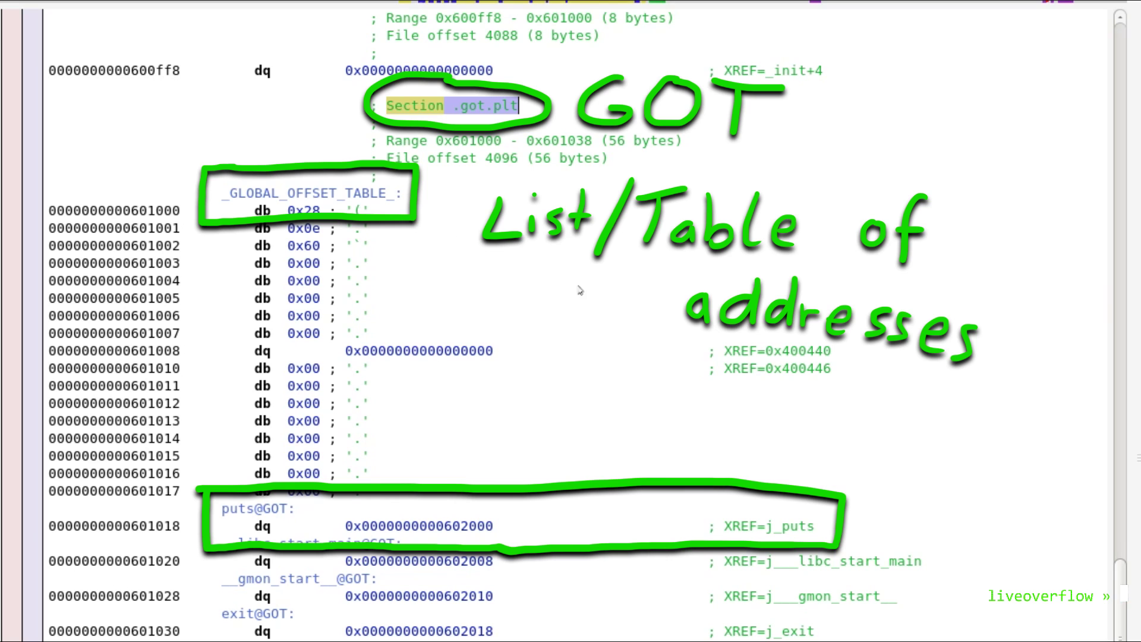
Step: Follow puts@GOT's value 0x602000 to puts in the External Symbols Segment
{"action": "left_click_drag", "start_coordinate": [336, 525], "coordinate": [453, 527]}
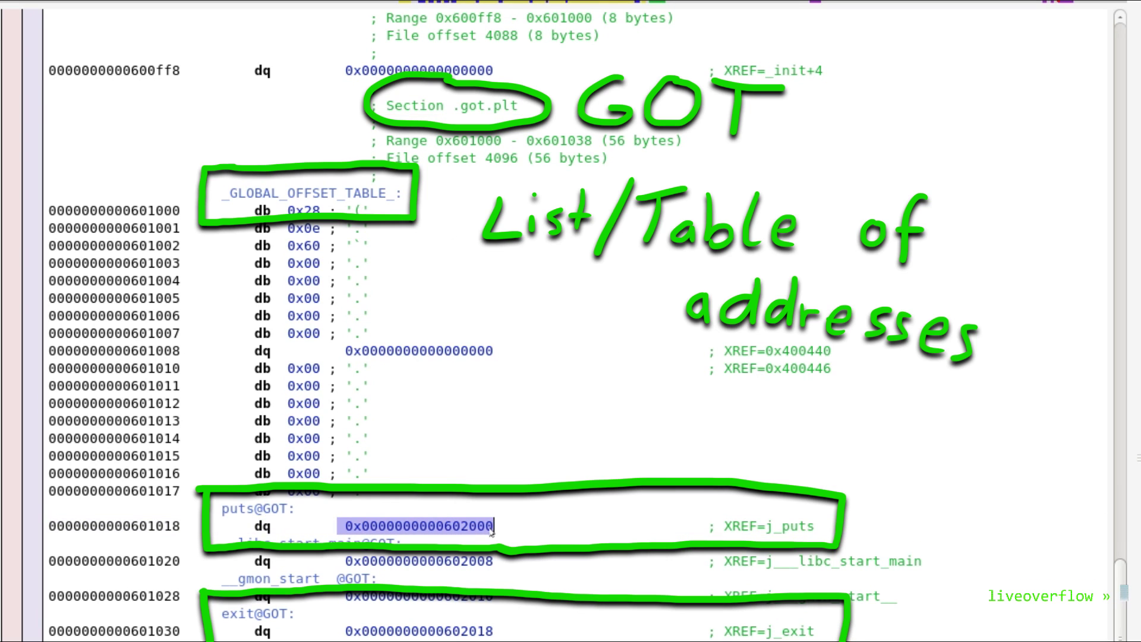
{"action": "double_click", "coordinate": [453, 527]}
{"action": "left_click", "coordinate": [581, 71]}
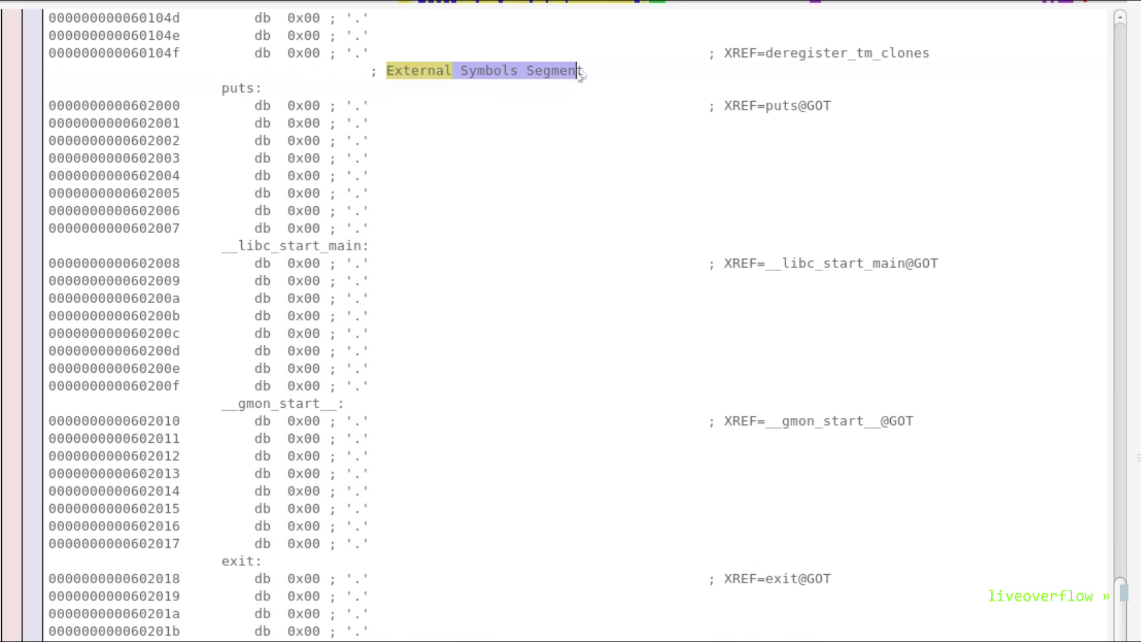
{"action": "left_click_drag", "start_coordinate": [379, 70], "coordinate": [586, 72]}
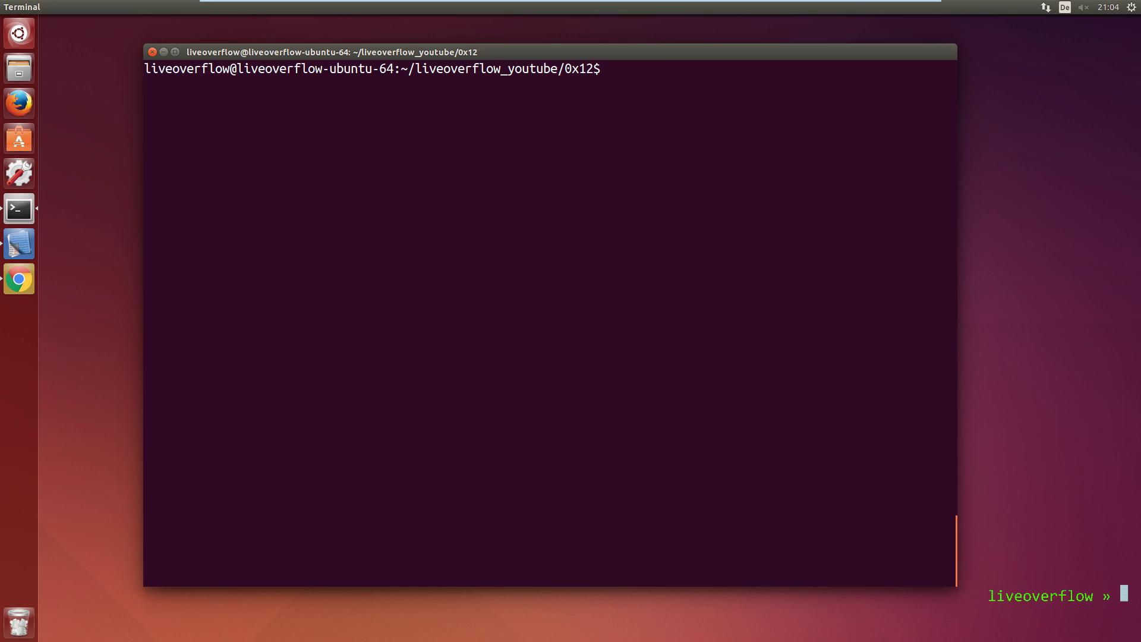
{"action": "type", "text": "strace ./test"}
Step: Run strace on test and highlight the anonymous mmap and the libc.so.6 open/mmap lines
{"action": "key", "text": "Return"}
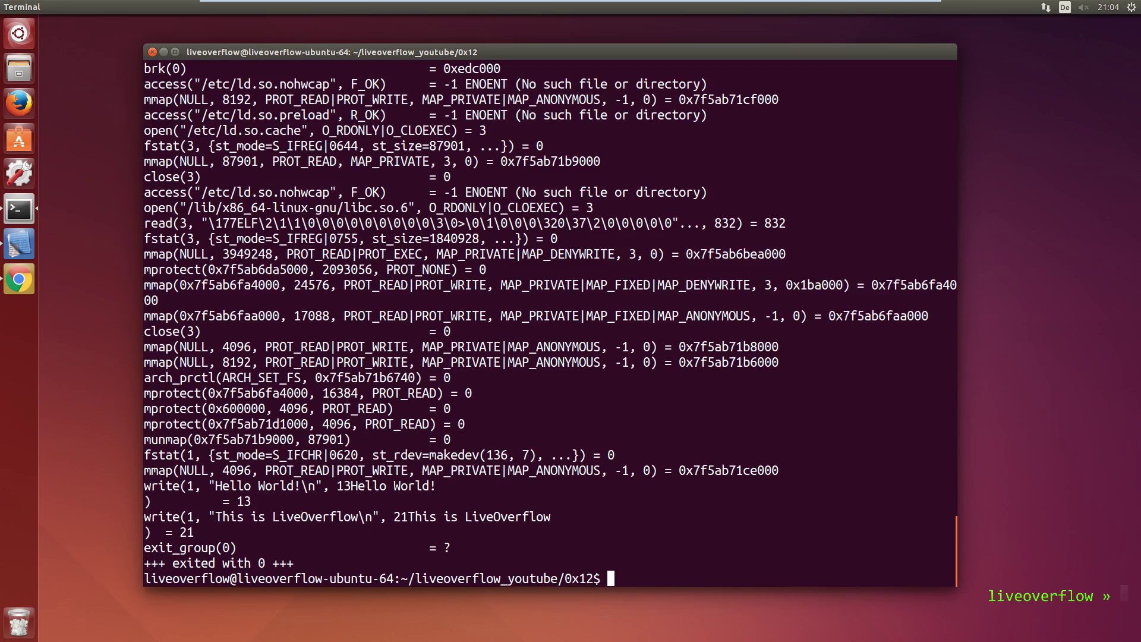
{"action": "scroll", "coordinate": [550, 321], "scroll_direction": "up", "scroll_amount": 3}
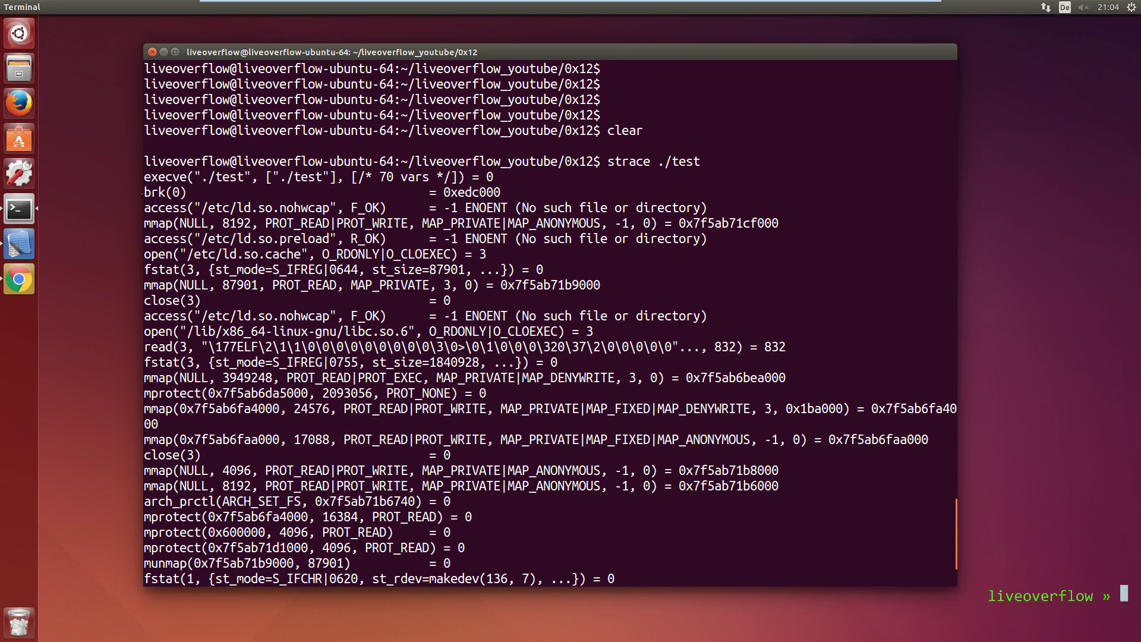
{"action": "left_click_drag", "start_coordinate": [144, 222], "coordinate": [208, 223]}
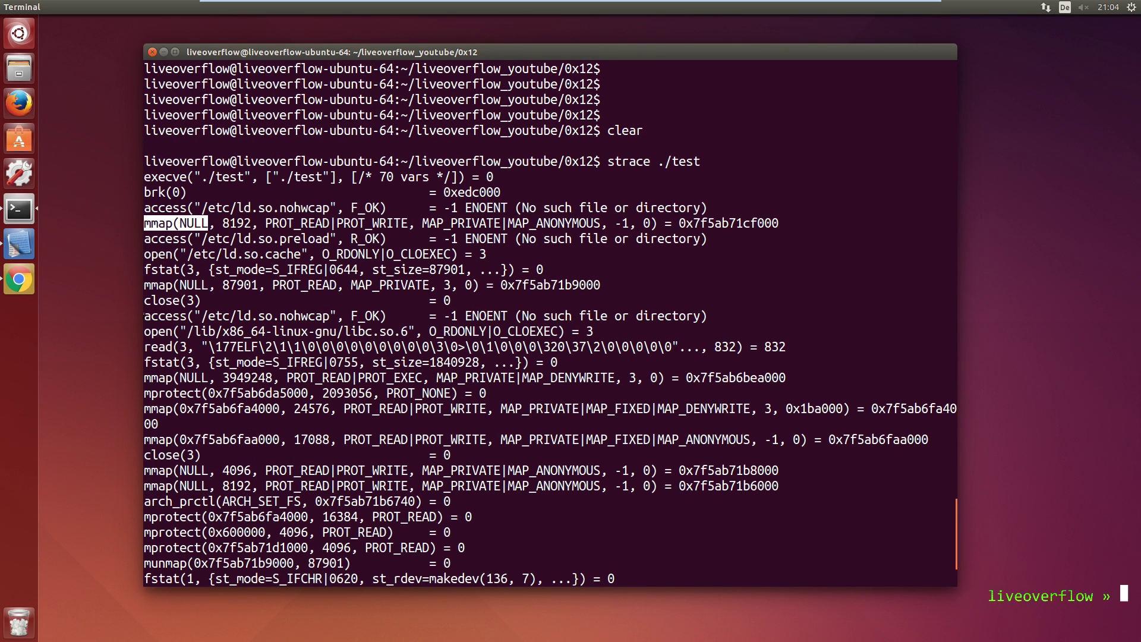
{"action": "left_click_drag", "start_coordinate": [144, 331], "coordinate": [406, 330]}
{"action": "mouse_move", "coordinate": [145, 347]}
{"action": "left_mouse_down"}
{"action": "mouse_move", "coordinate": [337, 347]}
{"action": "mouse_move", "coordinate": [275, 378]}
{"action": "left_mouse_up"}
{"action": "left_click_drag", "start_coordinate": [150, 438], "coordinate": [309, 439]}
{"action": "left_click_drag", "start_coordinate": [179, 470], "coordinate": [265, 469]}
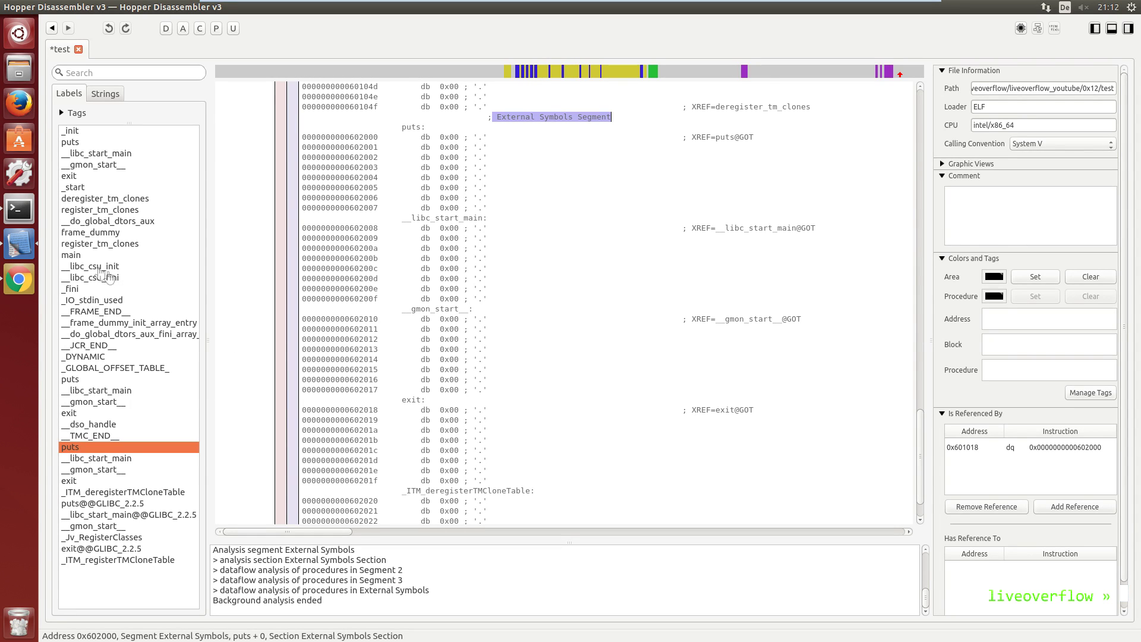
Step: Set a breakpoint on main's first instruction and start the debugger on test
{"action": "left_click", "coordinate": [71, 255]}
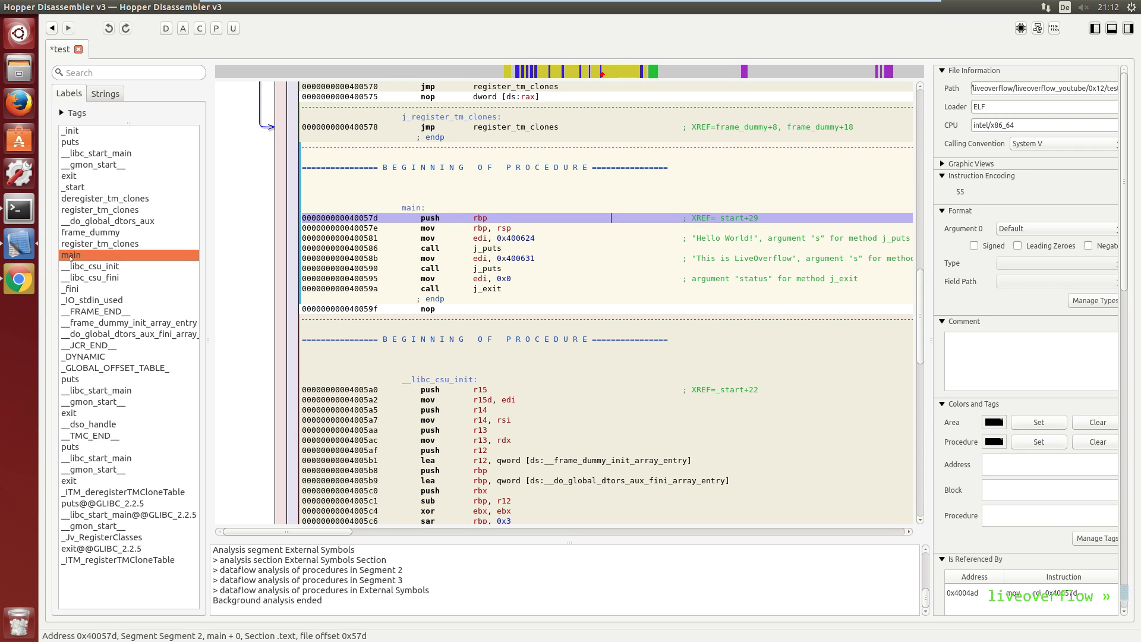
{"action": "key", "text": "F2"}
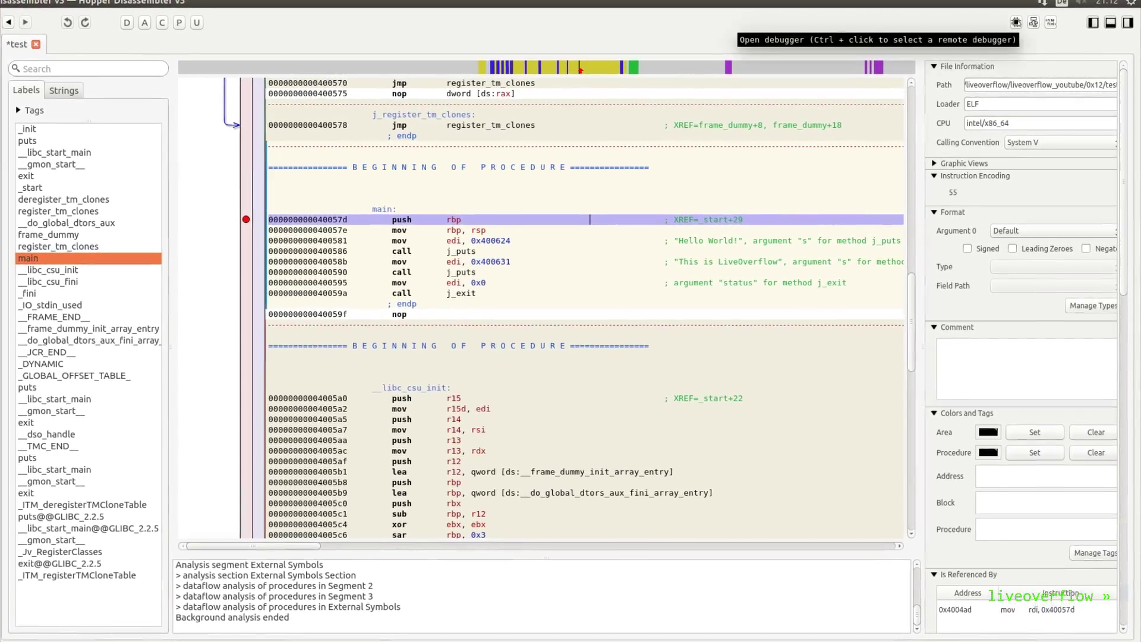
{"action": "left_click", "coordinate": [1022, 28]}
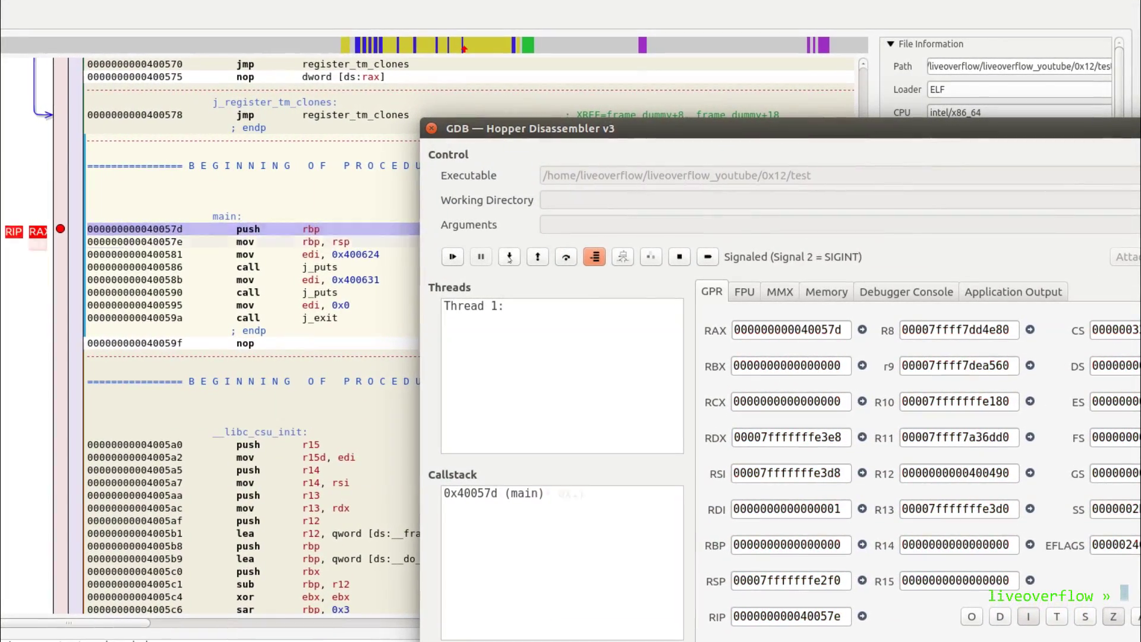
Step: Step into the puts call through j_puts and push 0x0 to the PLT code at 0x400440
{"action": "left_click", "coordinate": [510, 259]}
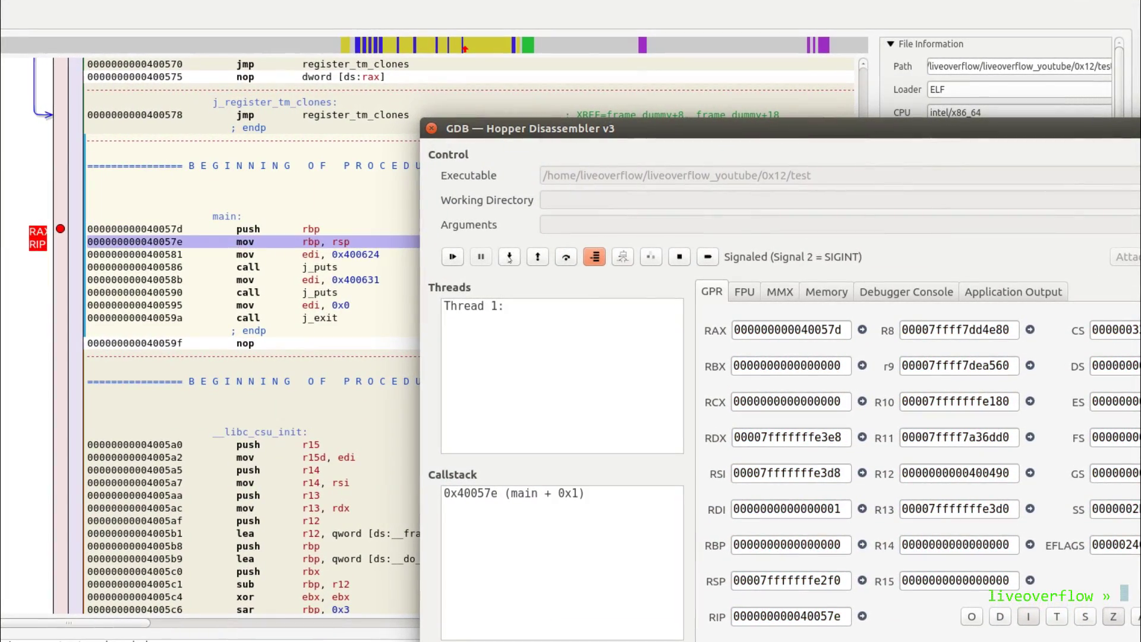
{"action": "left_click", "coordinate": [509, 259]}
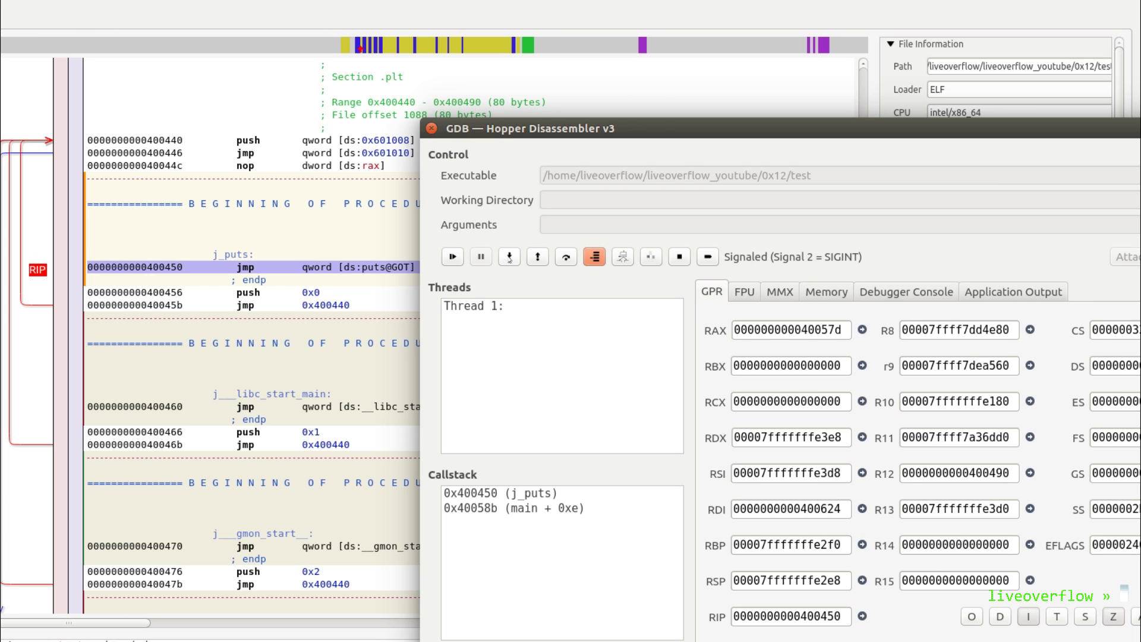
{"action": "left_click", "coordinate": [510, 260]}
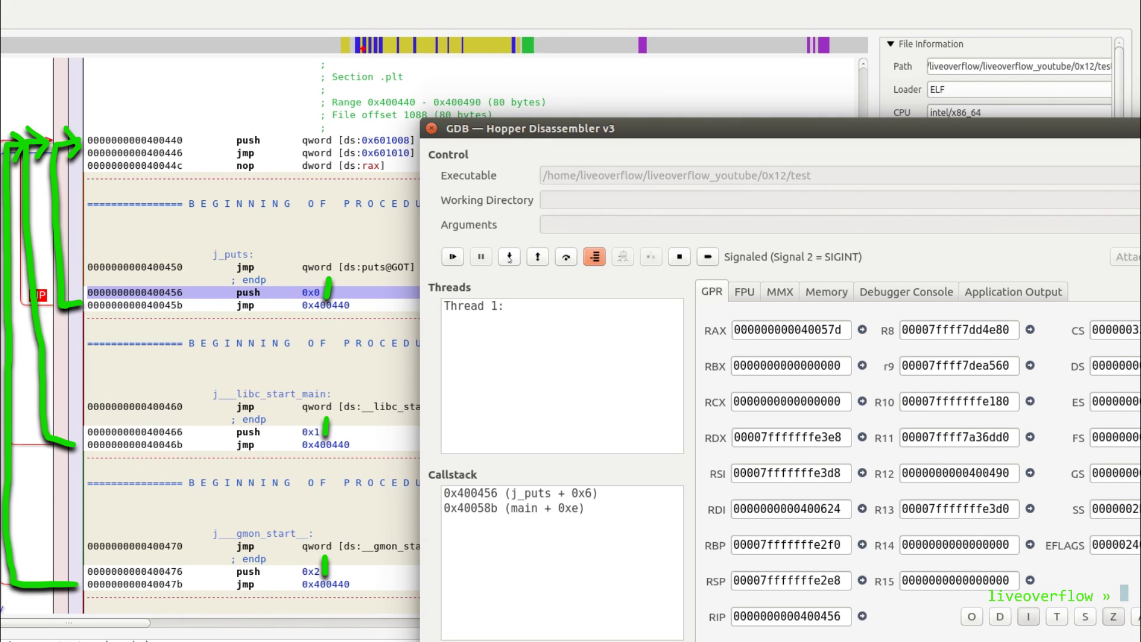
{"action": "key", "text": "F7"}
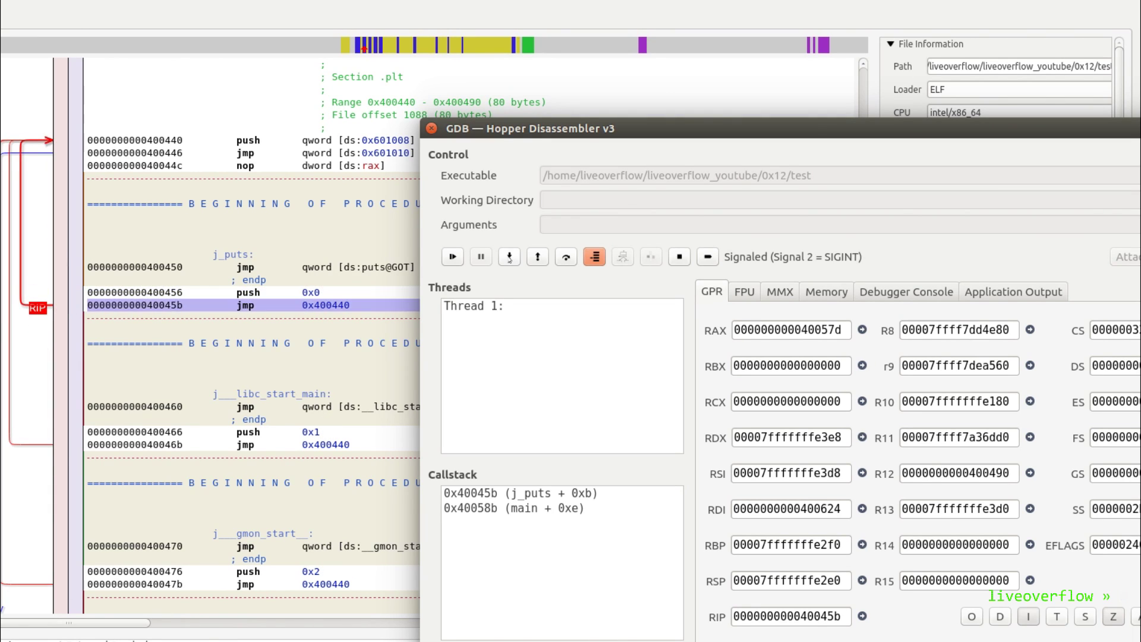
{"action": "key", "text": "F7"}
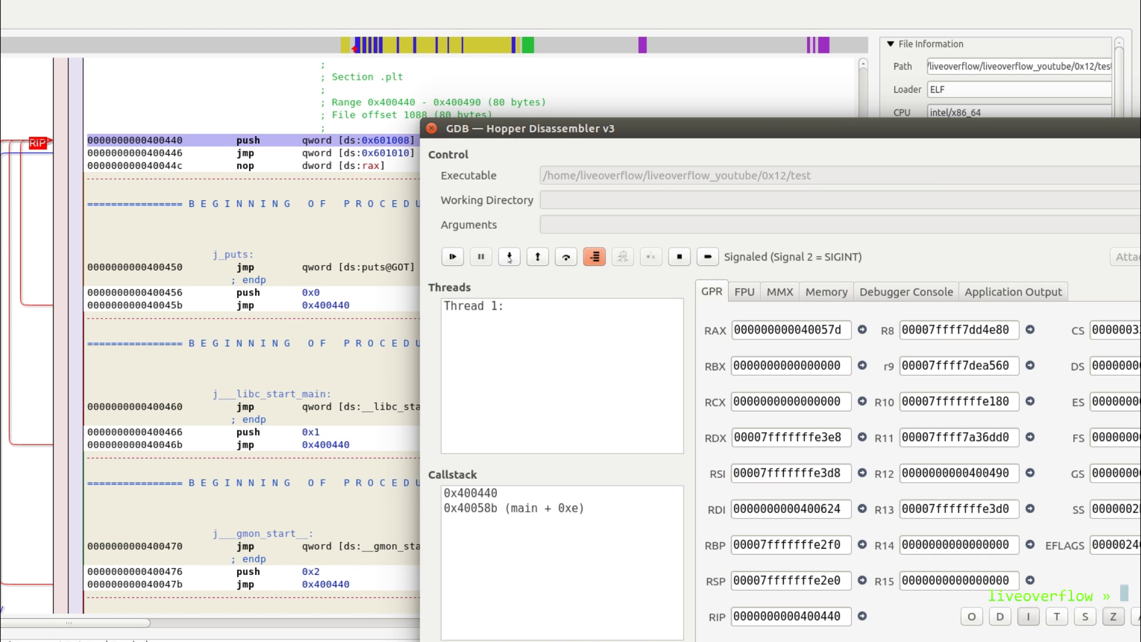
{"action": "left_click", "coordinate": [509, 257]}
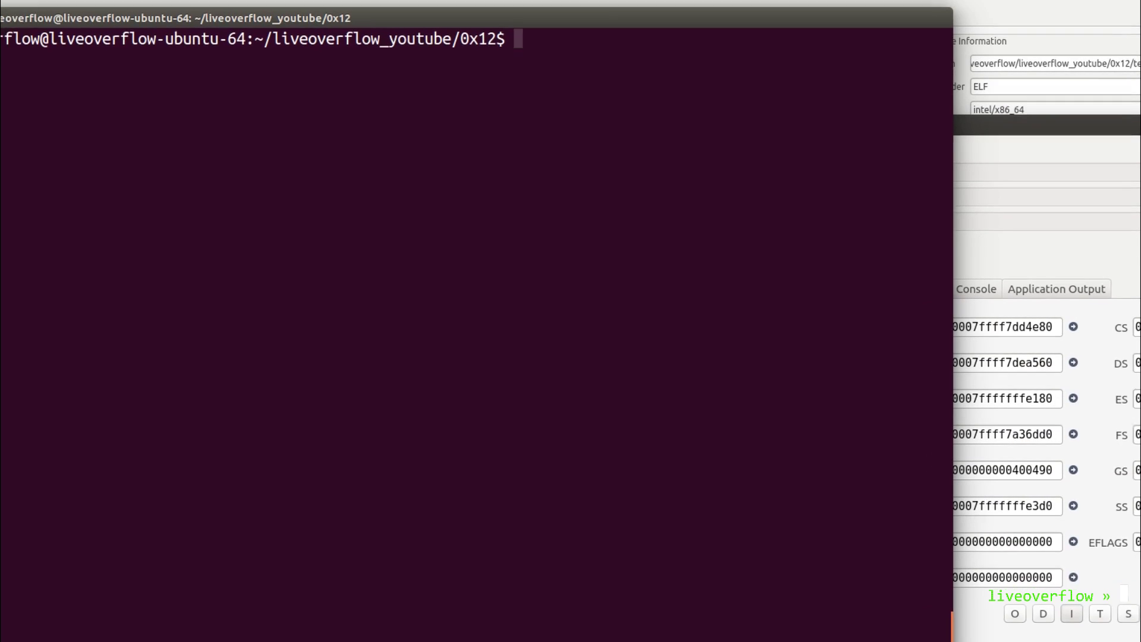
{"action": "type", "text": "pidof test"}
Step: Find test's PID and print /proc/3803/maps, highlighting the ld-2.19.so mapping
{"action": "key", "text": "Return"}
{"action": "type", "text": "cat /proc/"}
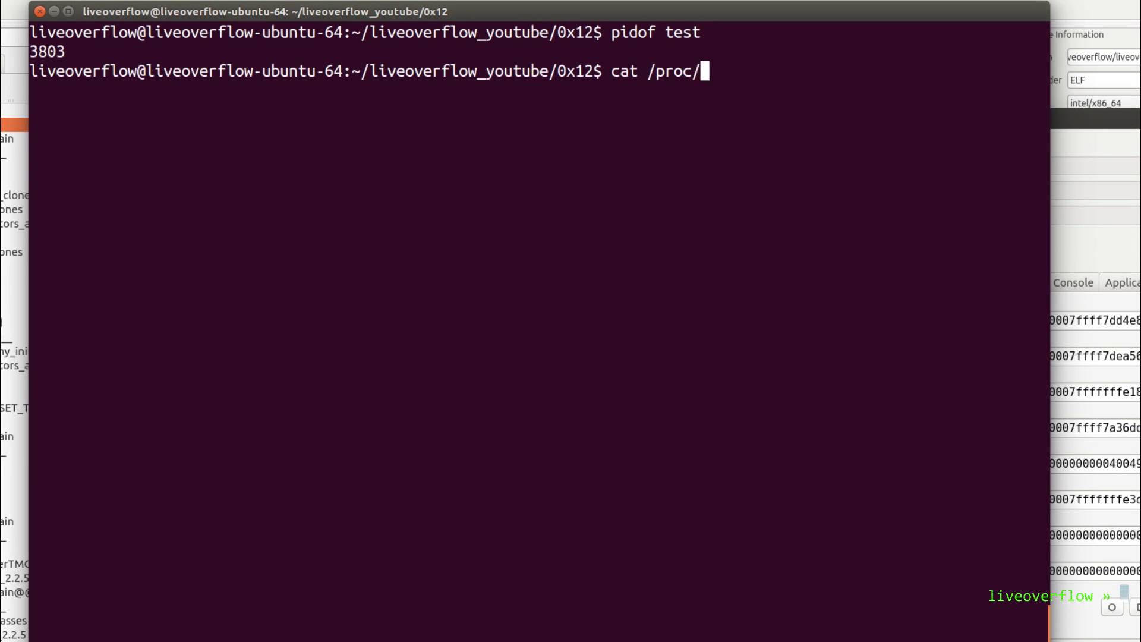
{"action": "type", "text": "3803/"}
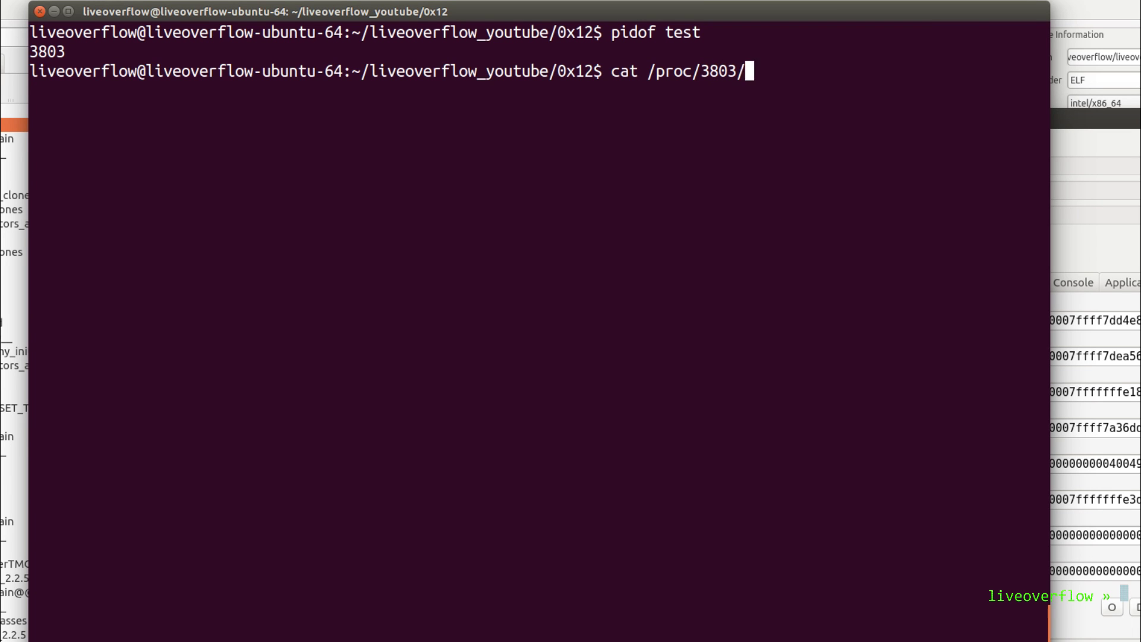
{"action": "type", "text": "map"}
{"action": "key", "text": "Tab"}
{"action": "key", "text": "Tab"}
{"action": "type", "text": "s"}
{"action": "key", "text": "Return"}
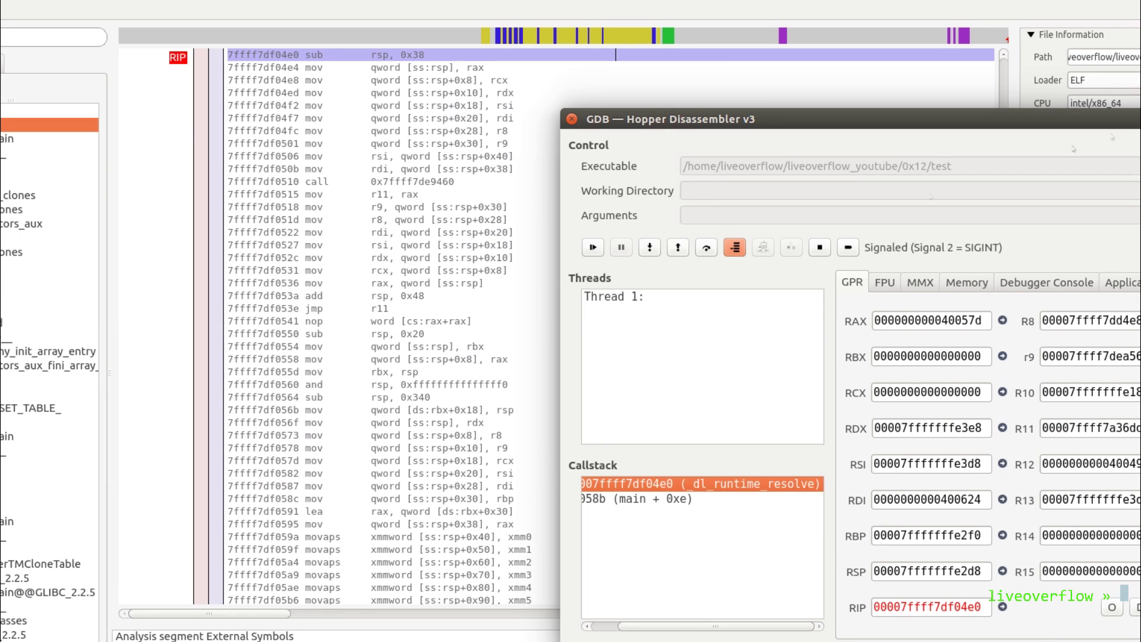
{"action": "key", "text": "alt+Tab"}
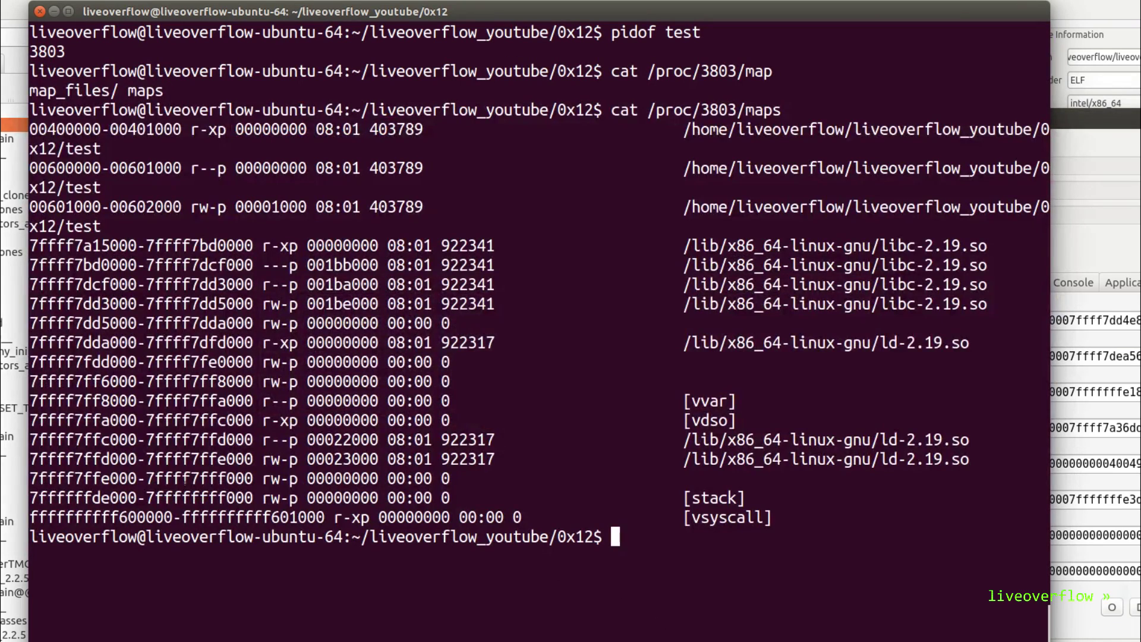
{"action": "left_click_drag", "start_coordinate": [29, 343], "coordinate": [970, 342]}
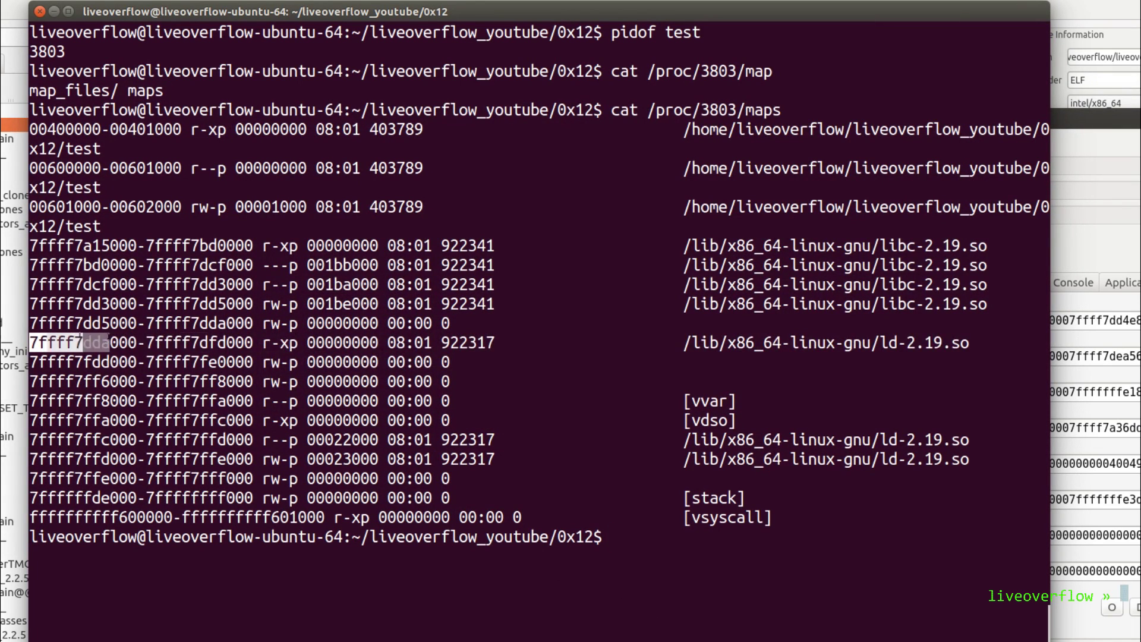
{"action": "left_click", "coordinate": [970, 342]}
{"action": "type", "text": "man ld"}
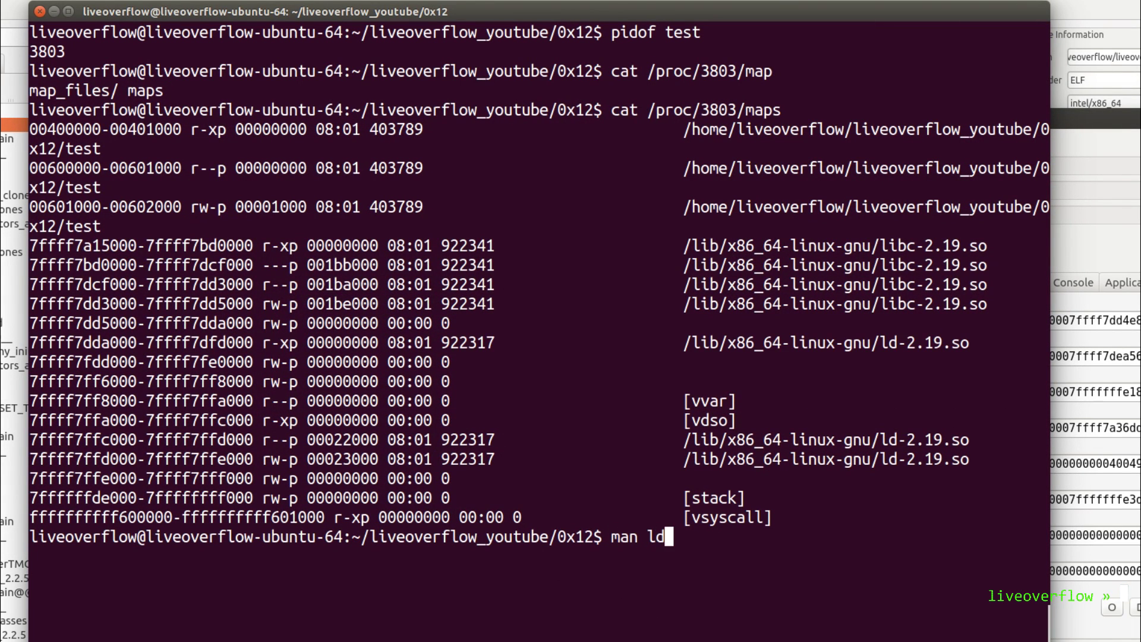
{"action": "type", "text": ".so"}
Step: Open the ld.so manual page and highlight its first synopsis sentence
{"action": "key", "text": "Return"}
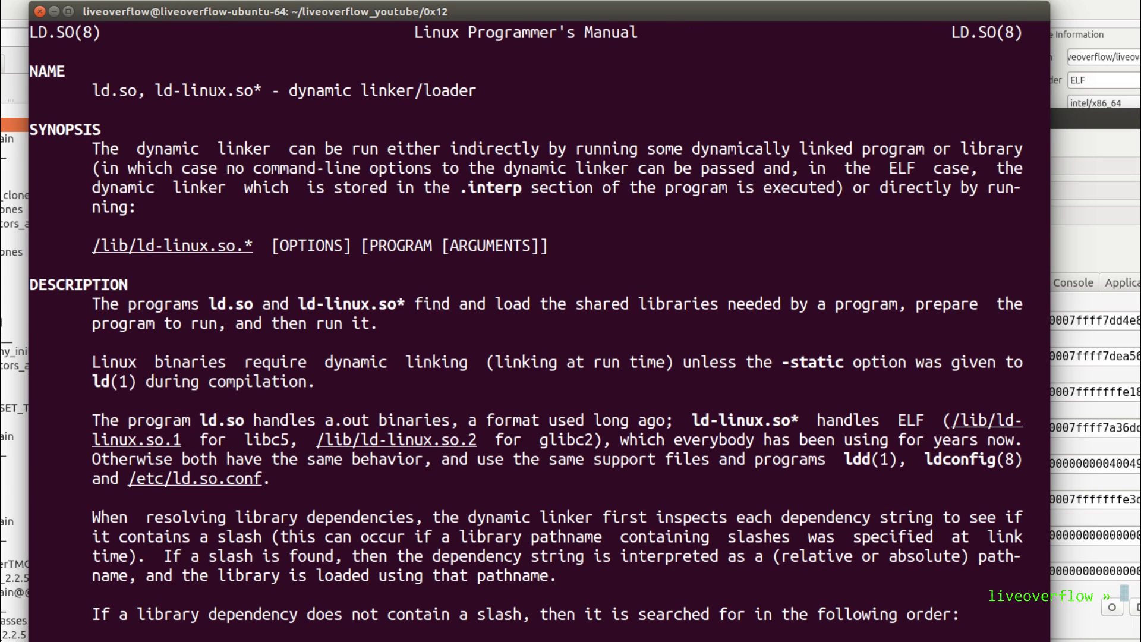
{"action": "mouse_move", "coordinate": [93, 148]}
{"action": "left_mouse_down"}
{"action": "mouse_move", "coordinate": [1022, 150]}
{"action": "mouse_move", "coordinate": [863, 150]}
{"action": "left_mouse_up"}
{"action": "left_click", "coordinate": [815, 119]}
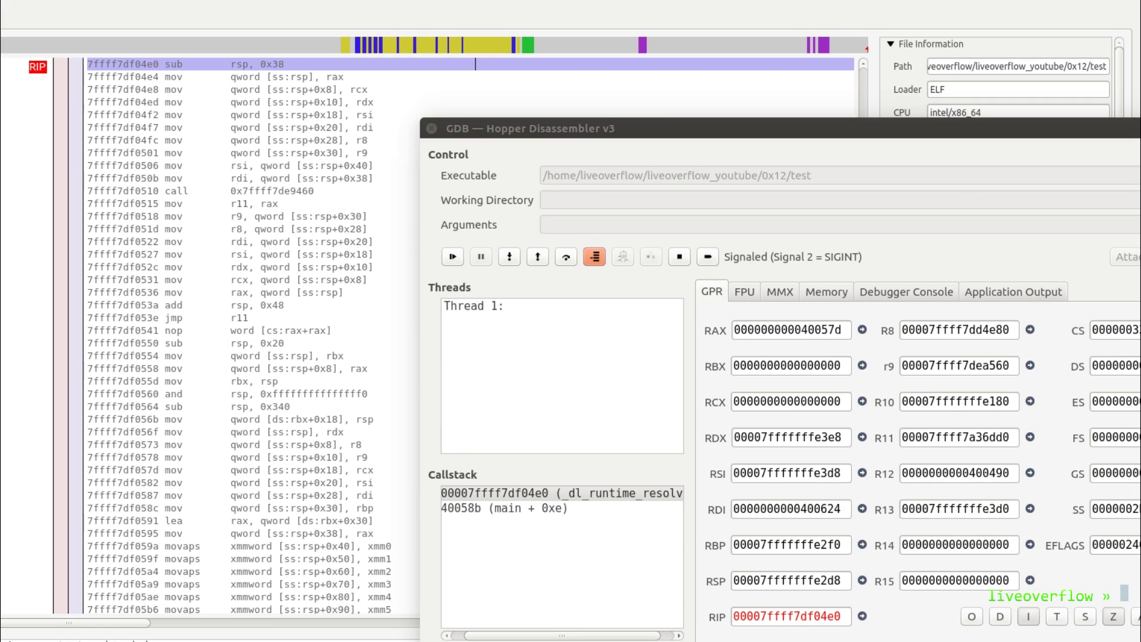
Step: Return to main, advance to the second j_puts call, and step straight into libc's _IO_puts
{"action": "left_click", "coordinate": [464, 45]}
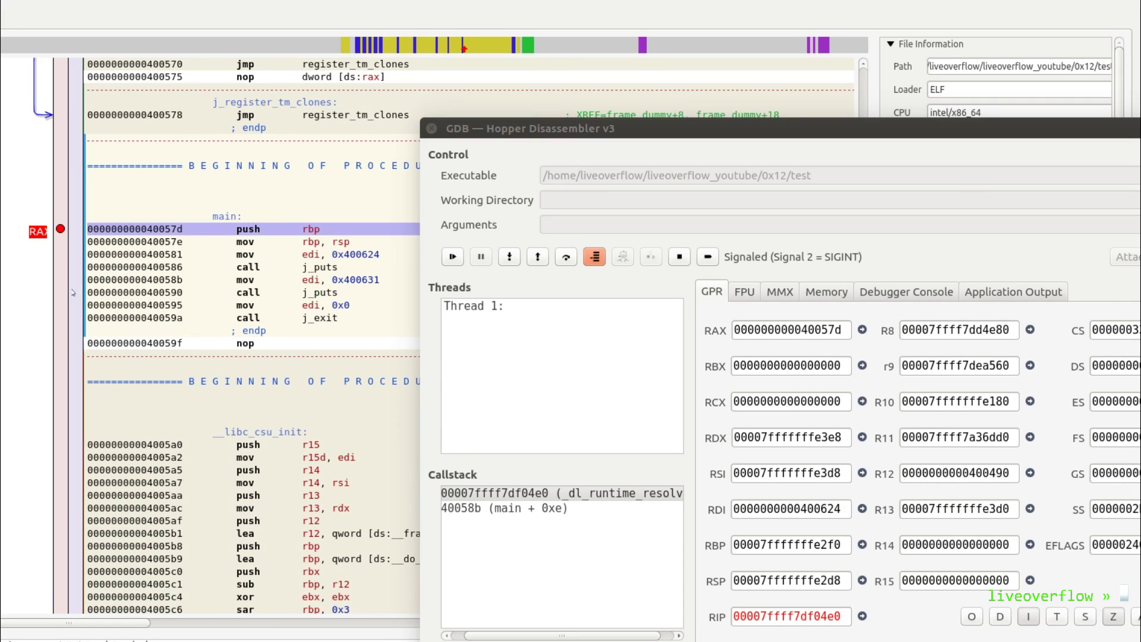
{"action": "left_click", "coordinate": [538, 257]}
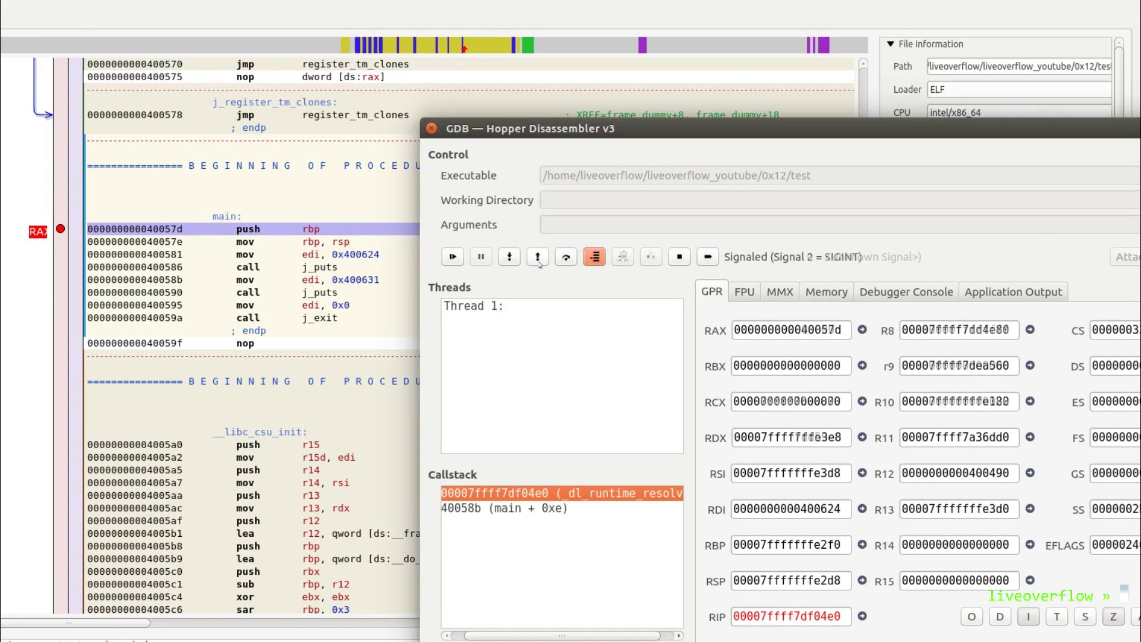
{"action": "key", "text": "F7"}
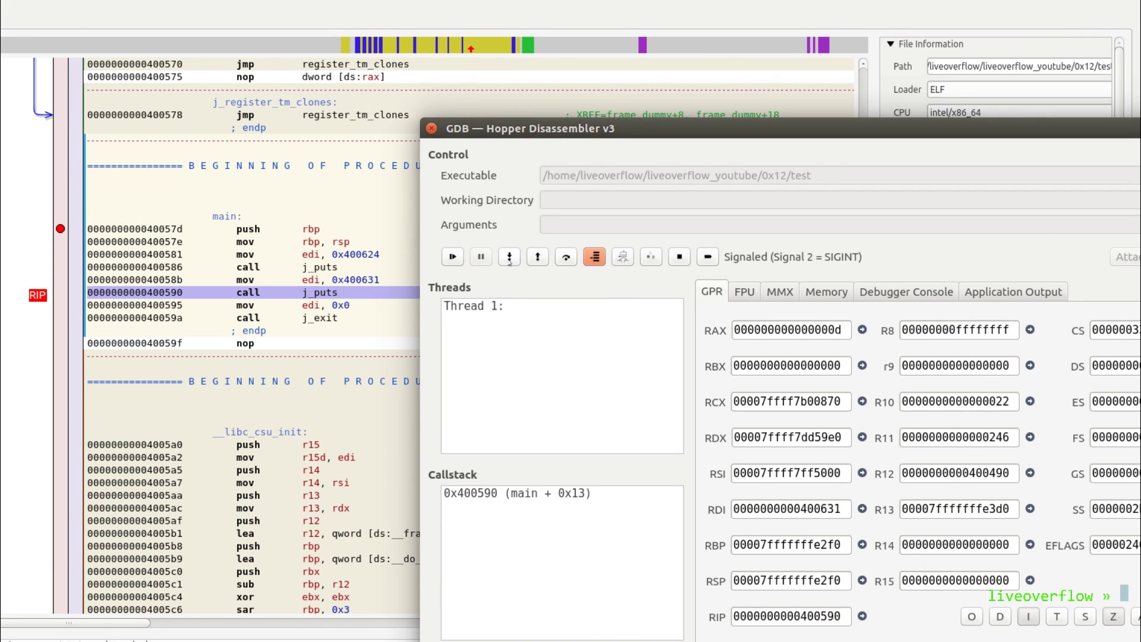
{"action": "left_click", "coordinate": [509, 263]}
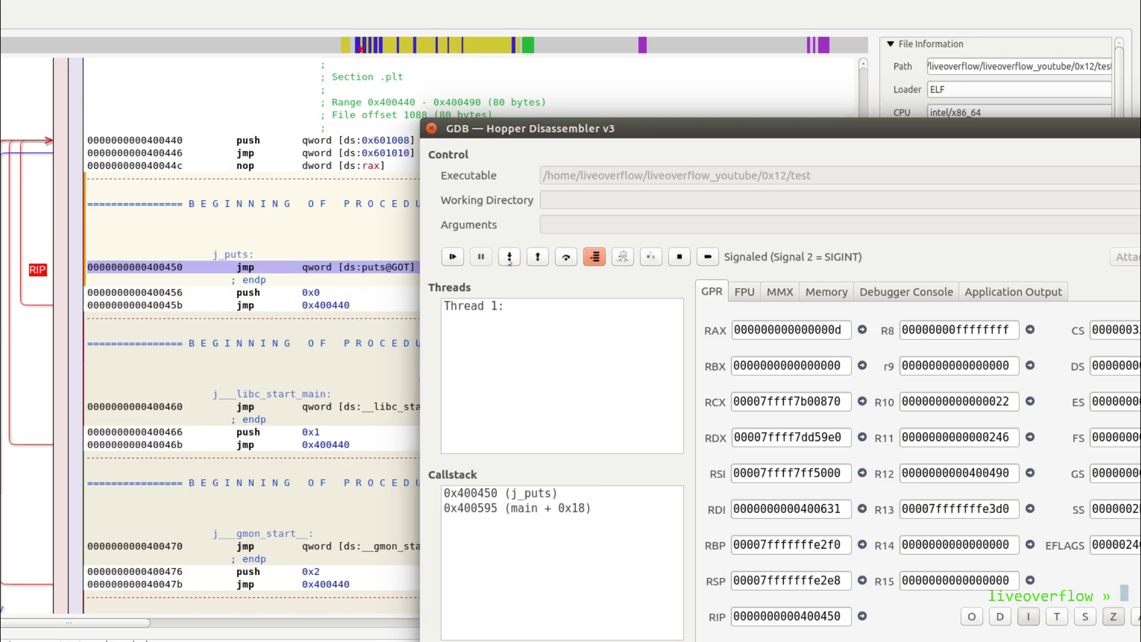
{"action": "left_click", "coordinate": [509, 262]}
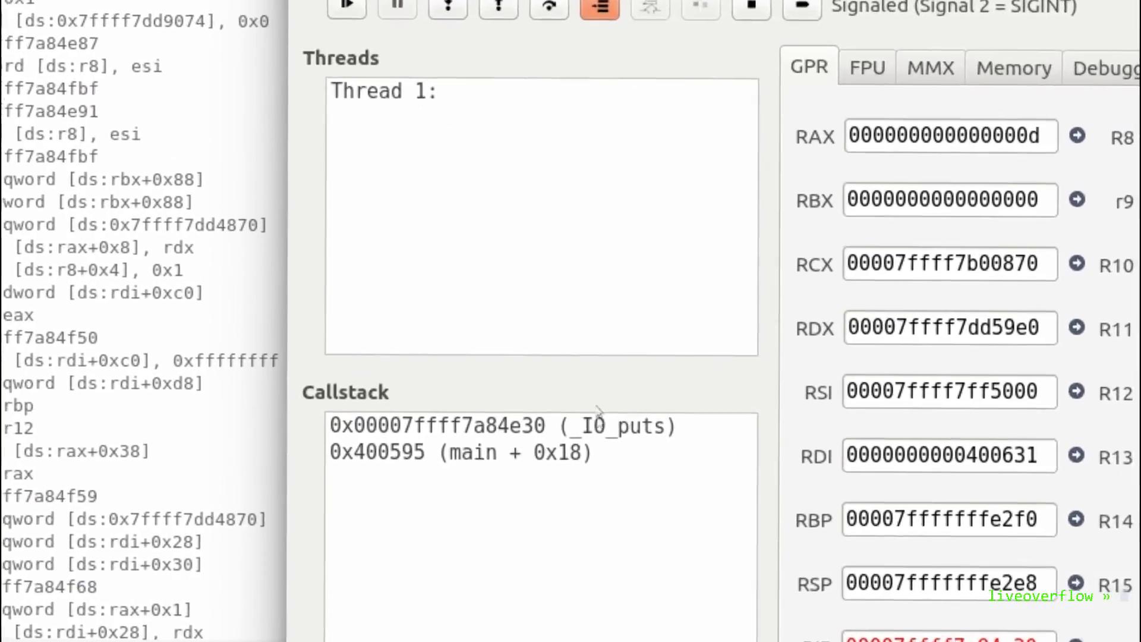
{"action": "left_click", "coordinate": [598, 411]}
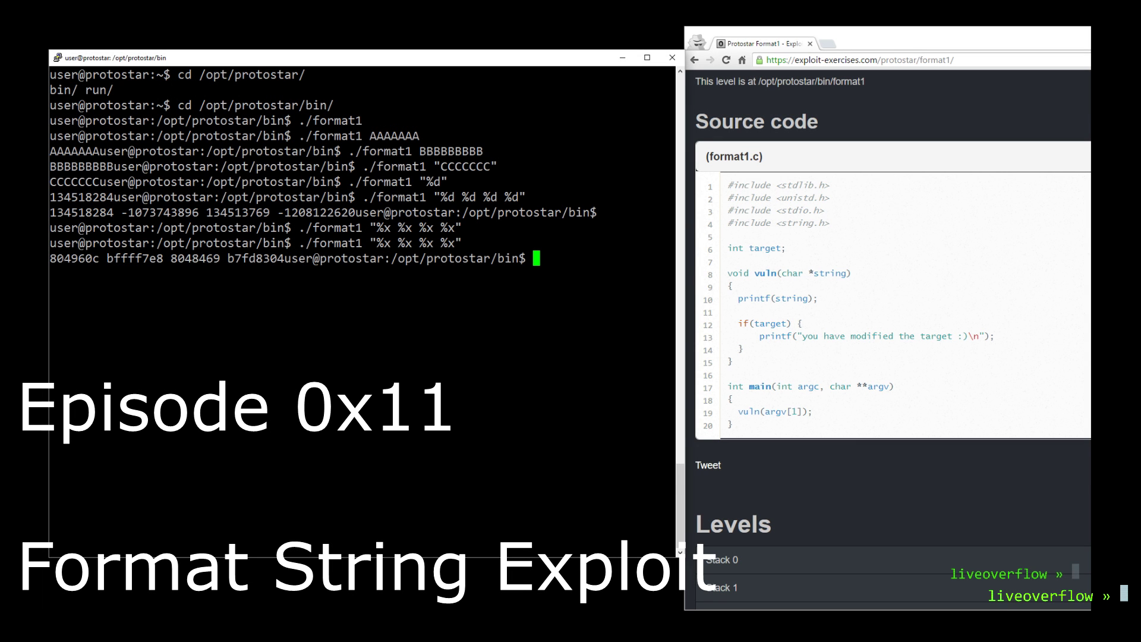
Step: Highlight the leaked output values, then run ldd test twice to compare libc.so.6 addresses
{"action": "left_click_drag", "start_coordinate": [50, 258], "coordinate": [284, 258]}
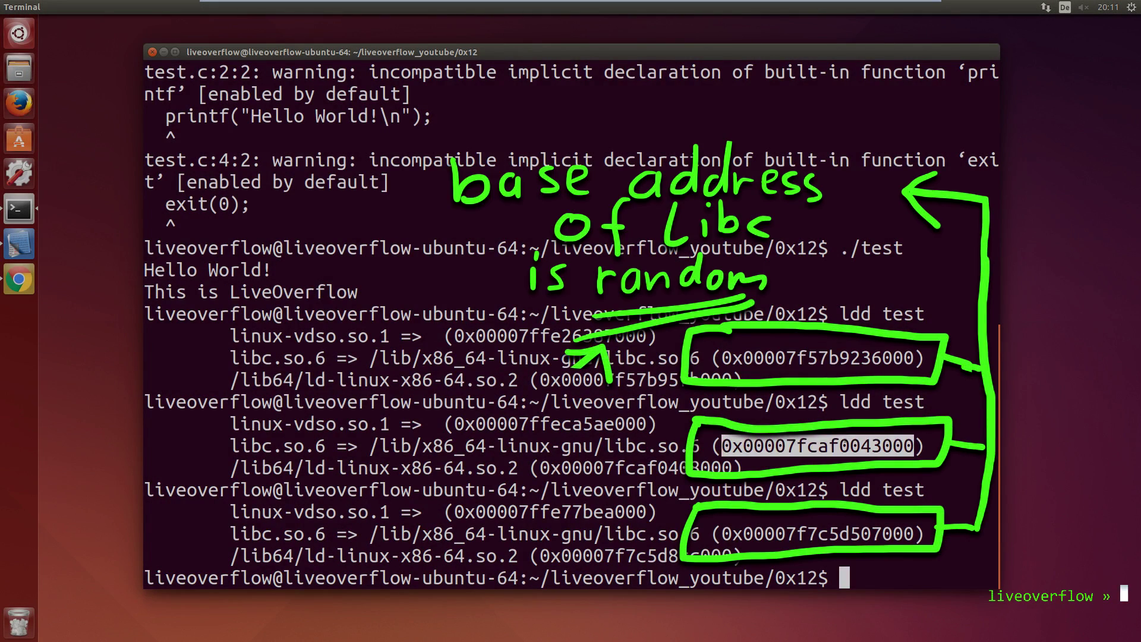
{"action": "type", "text": "ldd test"}
{"action": "key", "text": "Return"}
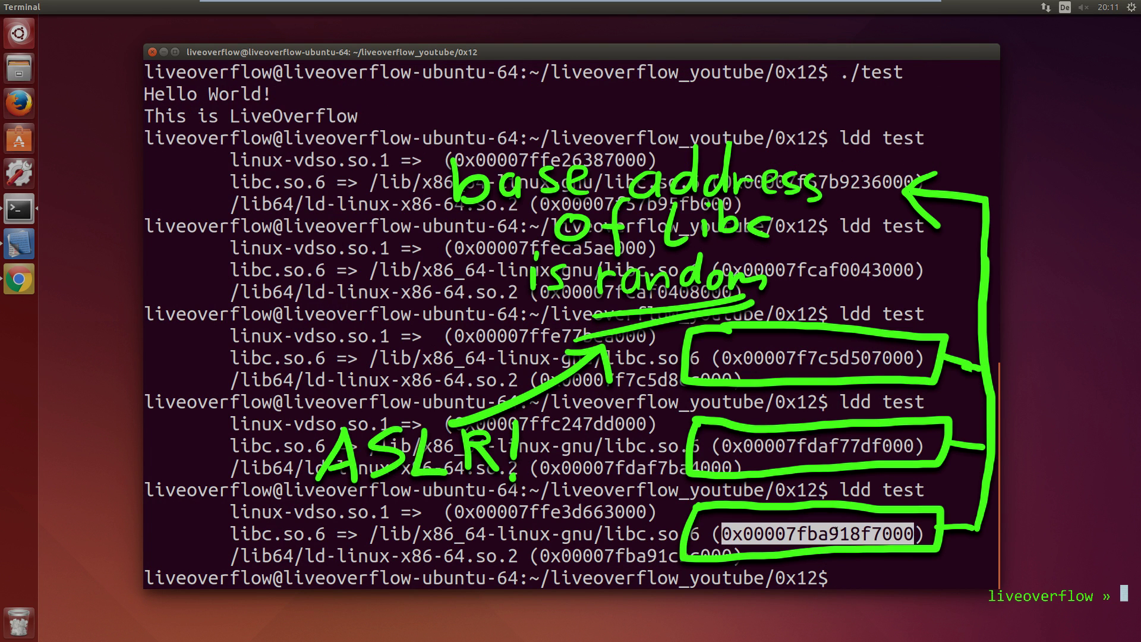
{"action": "key", "text": "Up"}
{"action": "key", "text": "Return"}
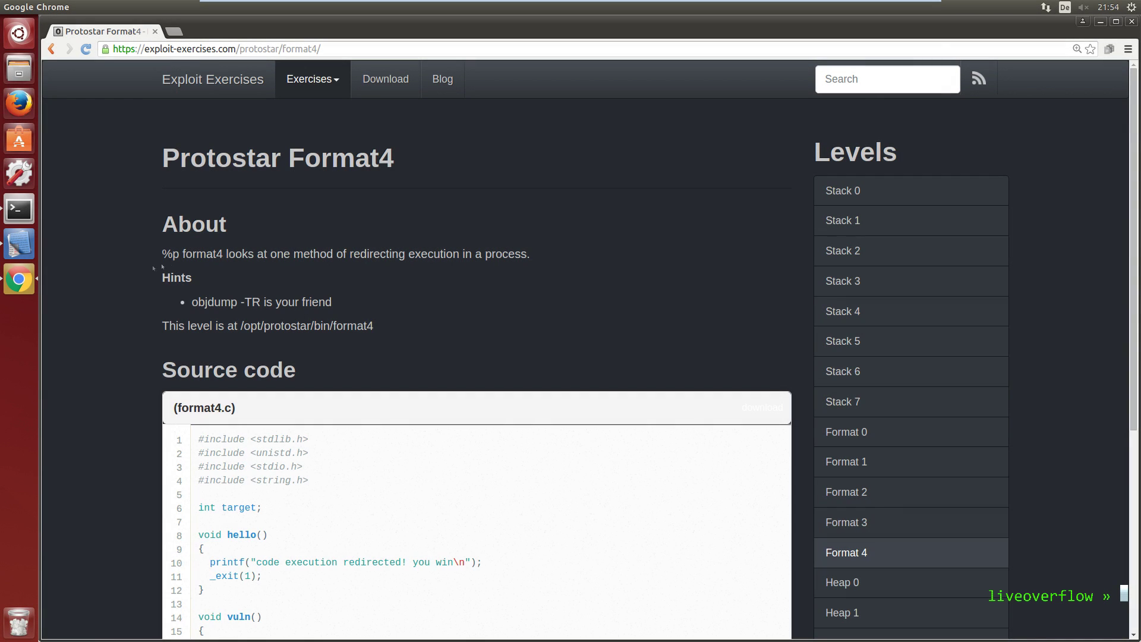
Step: Highlight the Format4 description, then exit(1) on line 22 and printf(buffer) on line 20
{"action": "left_click_drag", "start_coordinate": [182, 251], "coordinate": [531, 254]}
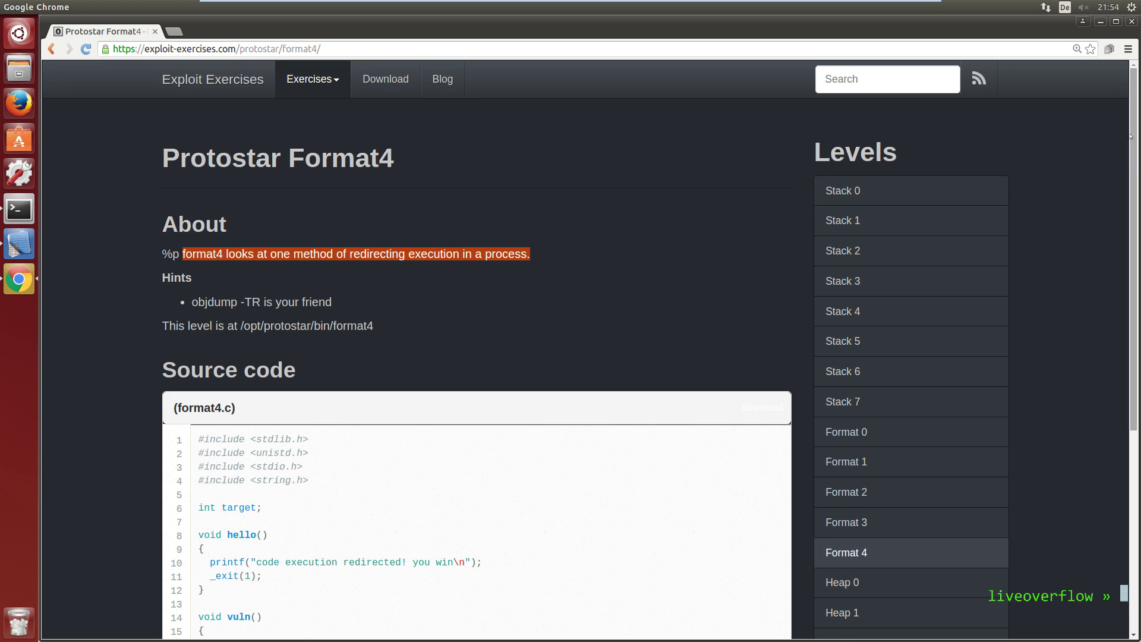
{"action": "left_click_drag", "start_coordinate": [1131, 136], "coordinate": [1137, 261]}
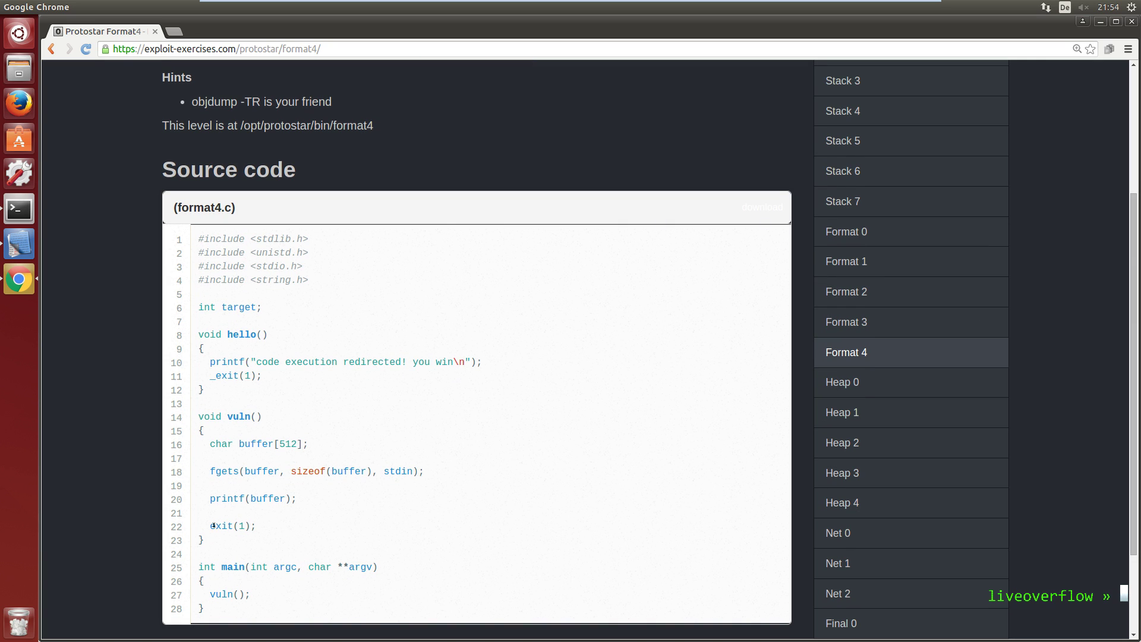
{"action": "left_click_drag", "start_coordinate": [207, 526], "coordinate": [254, 527]}
{"action": "left_click_drag", "start_coordinate": [209, 498], "coordinate": [293, 498]}
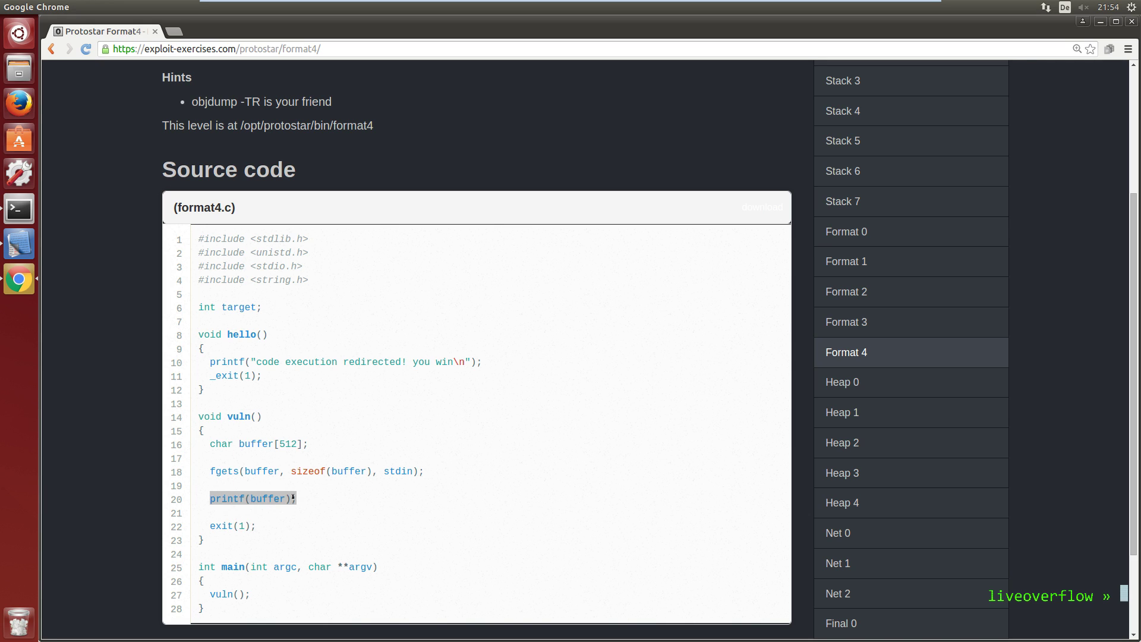